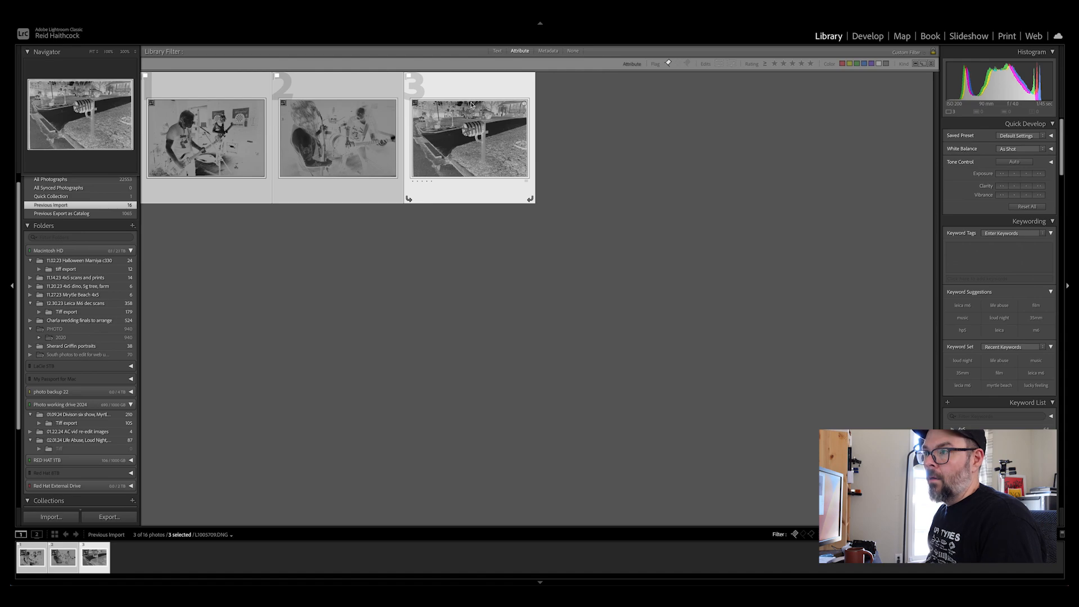
# - Look through the three selected negatives at full view and return to the thumbnail grid
pyautogui.doubleClick(494, 146)
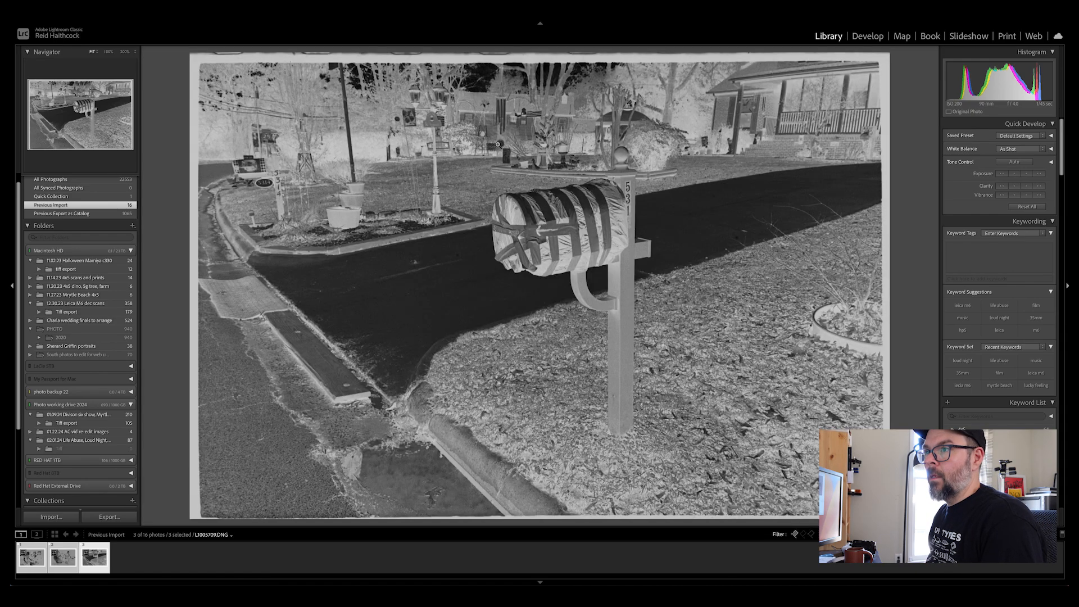
pyautogui.press('Left')
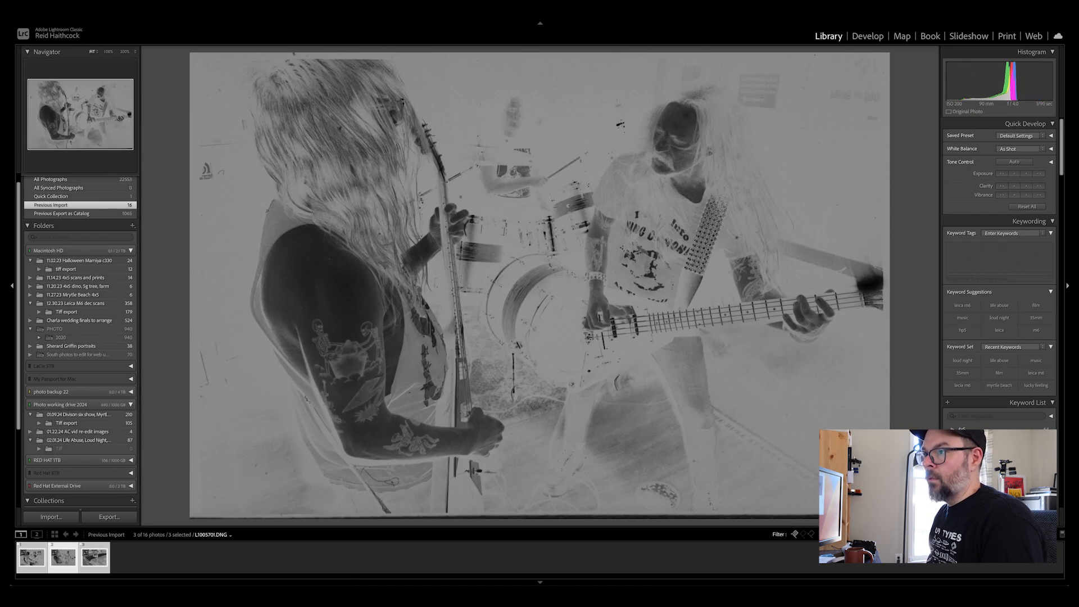
pyautogui.press('Left')
pyautogui.press('Right')
pyautogui.press('Right')
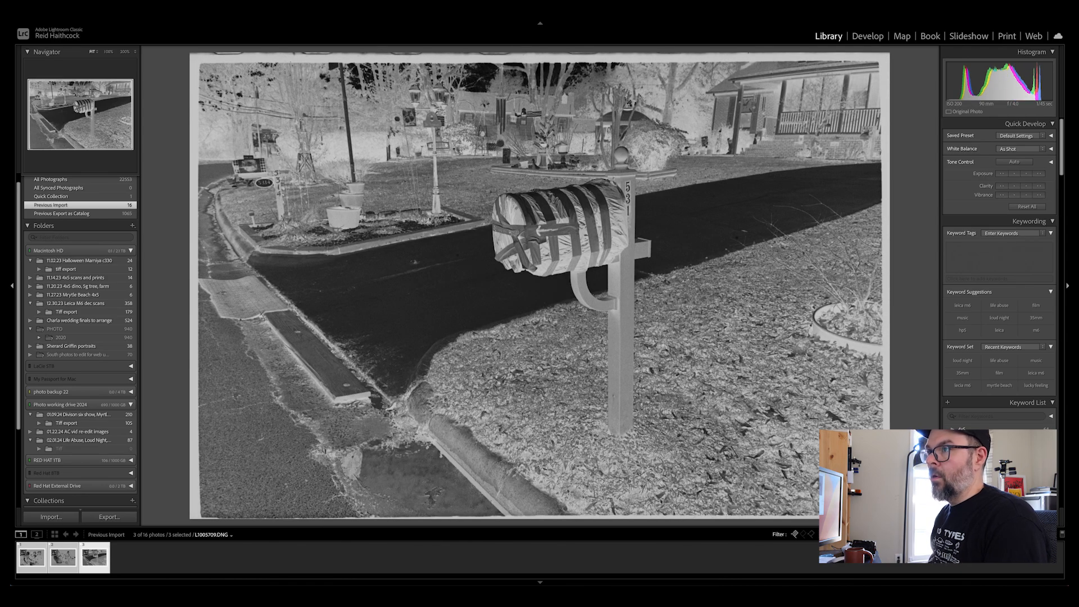
pyautogui.press('g')
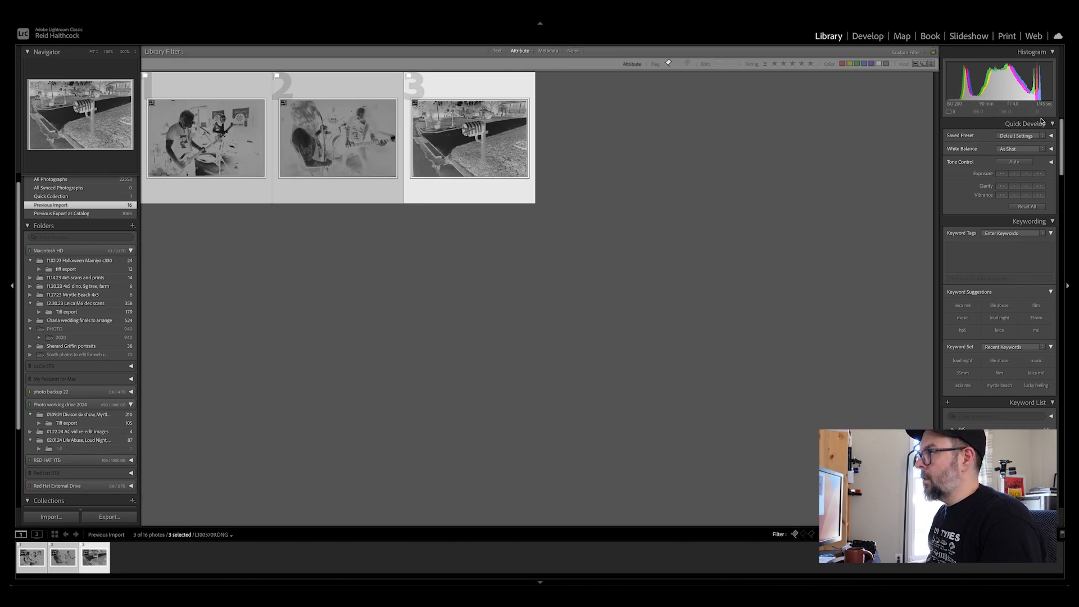
# - Apply the BW NLP prep user preset to the three selected negatives
pyautogui.click(1044, 137)
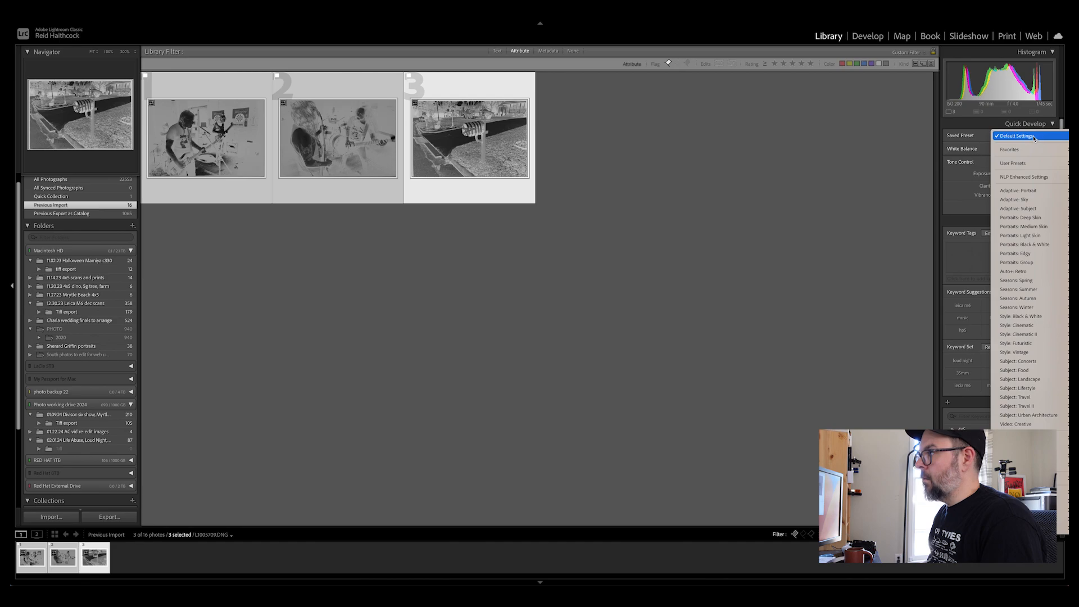
pyautogui.moveTo(1033, 168)
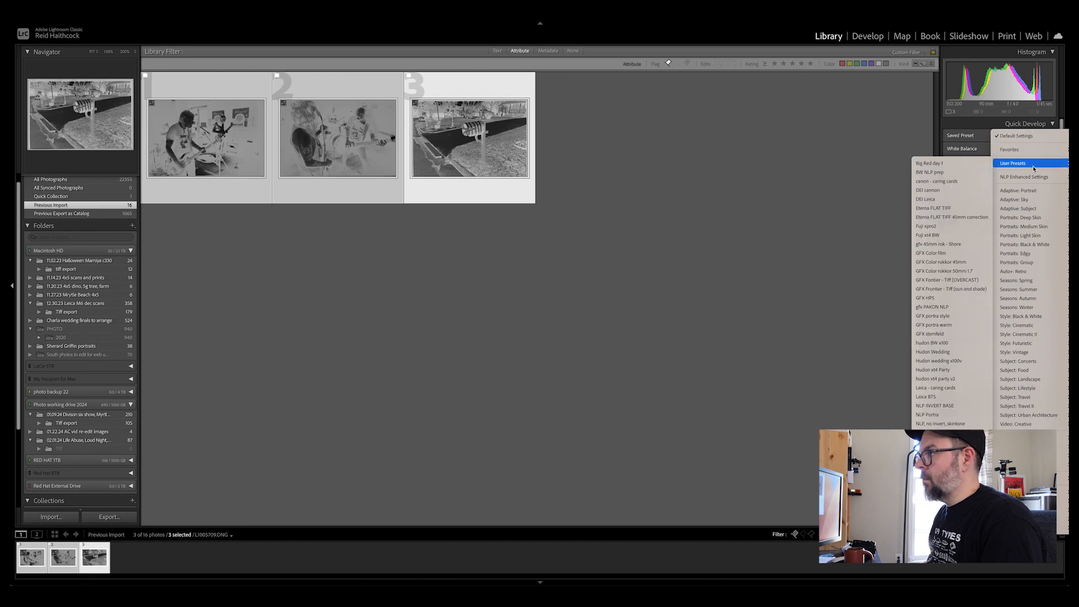
pyautogui.click(944, 173)
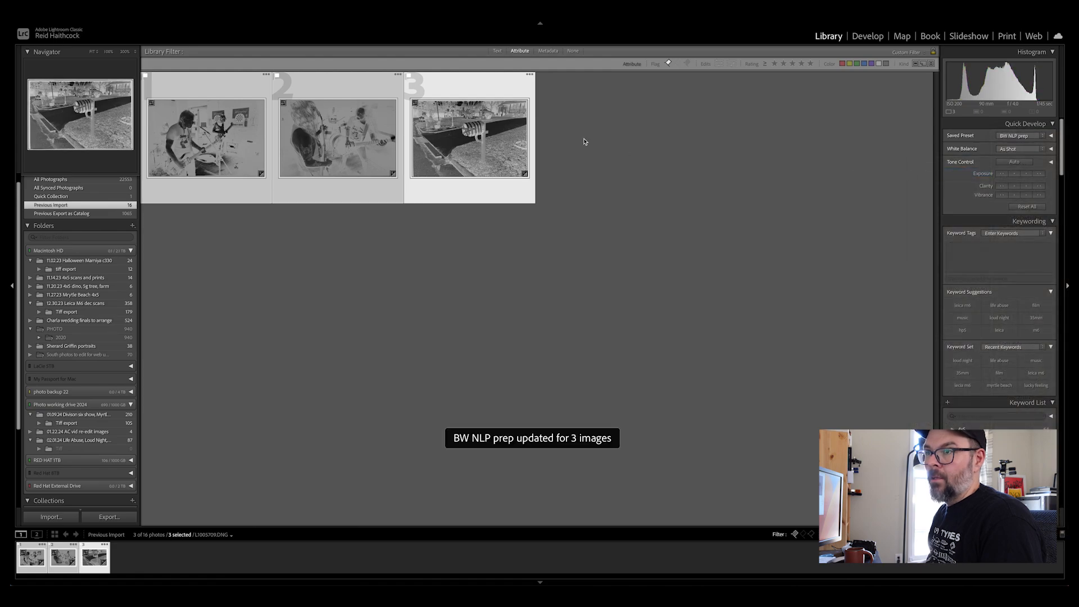
# - Convert the three negatives with Negative Lab Pro, using the Digital Camera source and the B+W color model
pyautogui.doubleClick(473, 125)
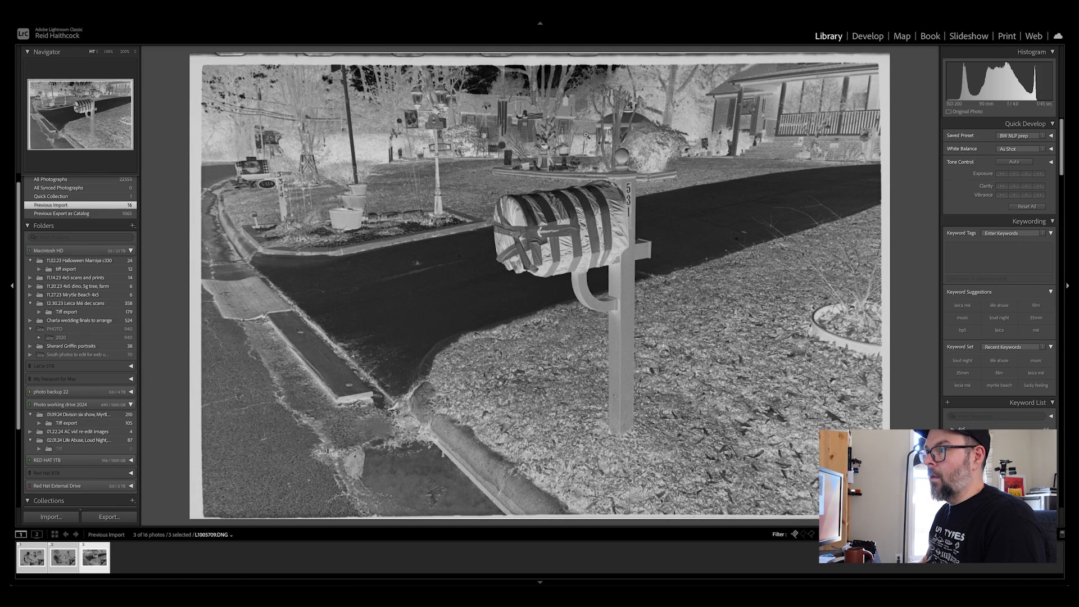
pyautogui.hotkey('ctrl', 'n')
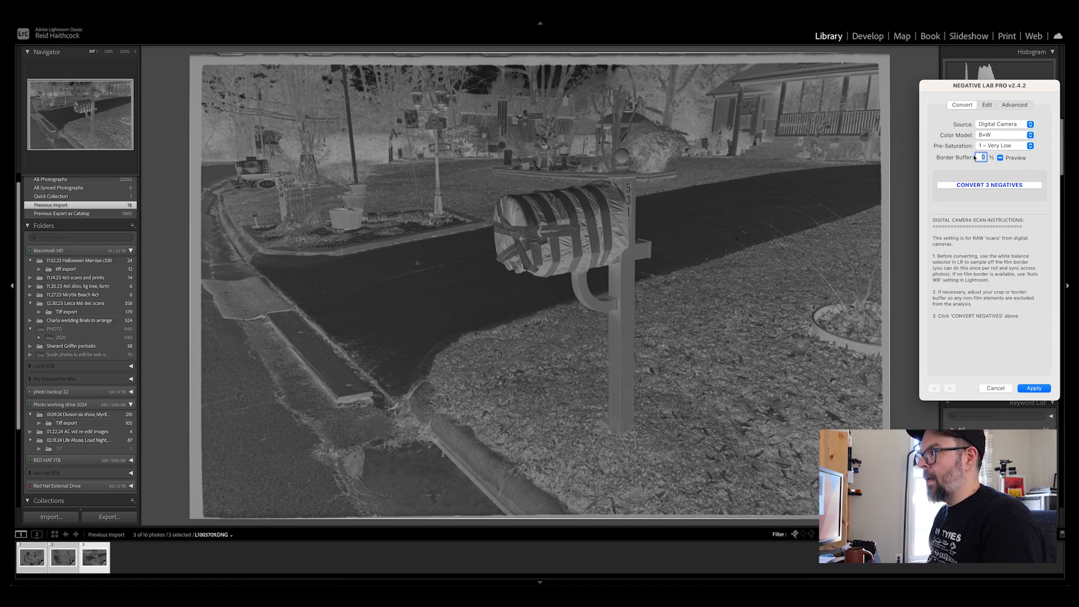
pyautogui.write('10')
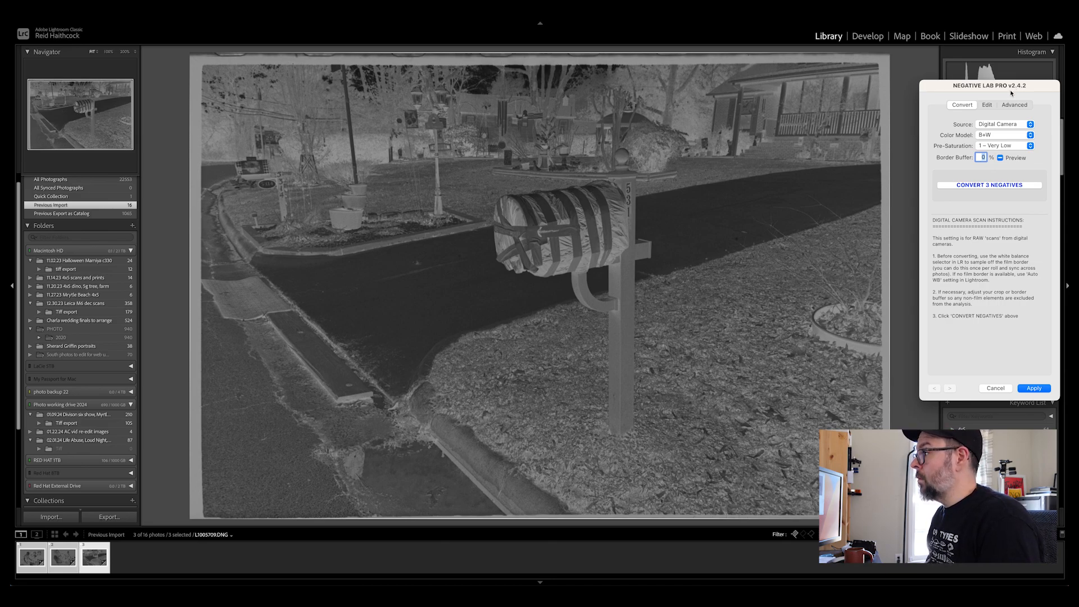
pyautogui.click(987, 185)
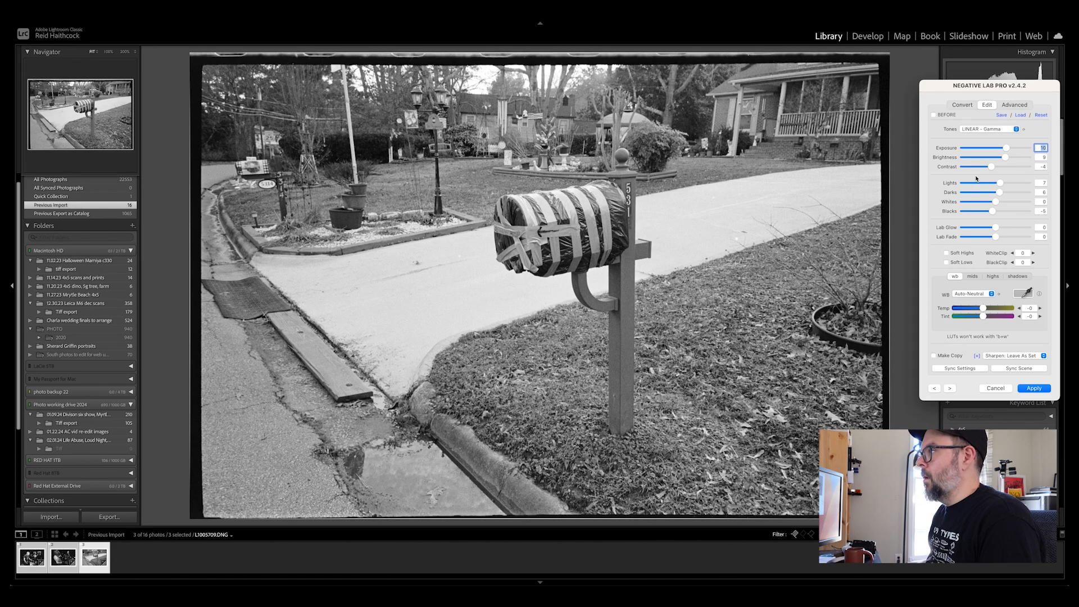
# - Reset the mailbox photo's edits, set LINEAR - Gamma tones, Exposure 10, Brightness 3, Lights 7 and Blacks -3, and save the settings
pyautogui.click(1042, 116)
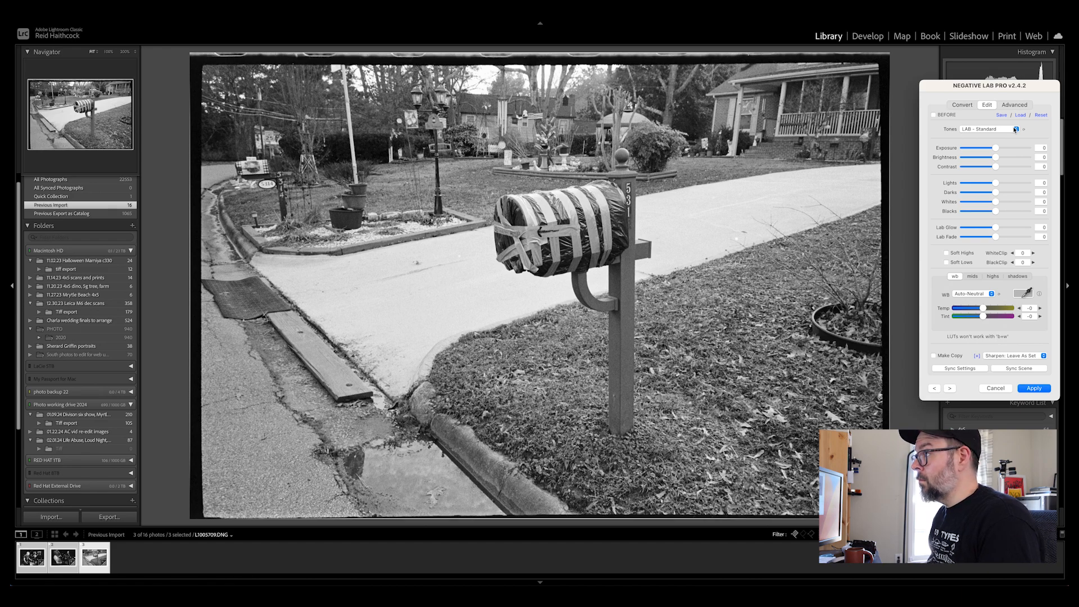
pyautogui.click(1015, 130)
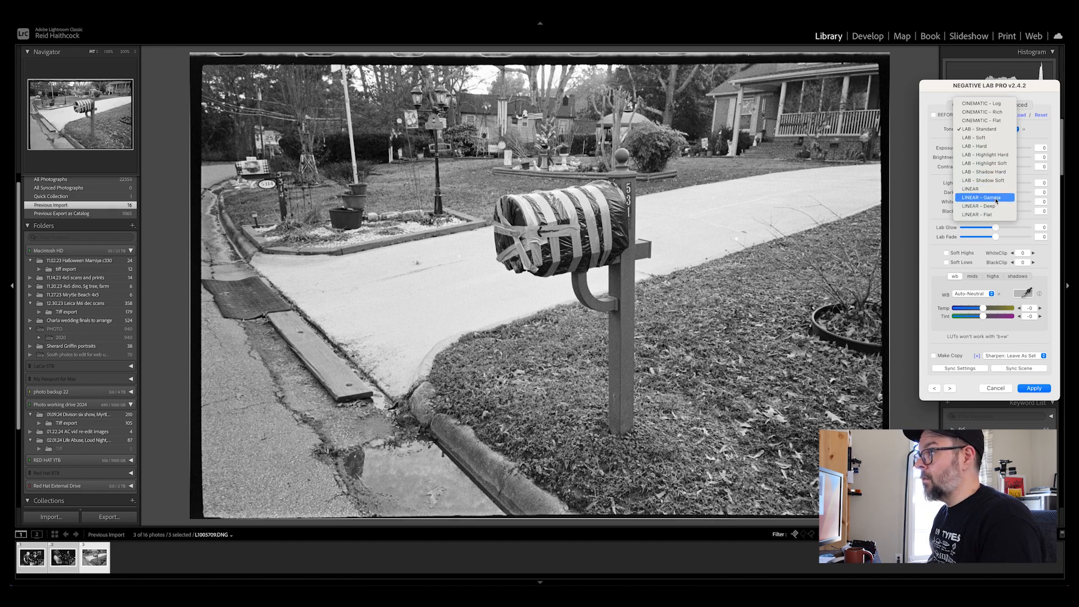
pyautogui.click(997, 198)
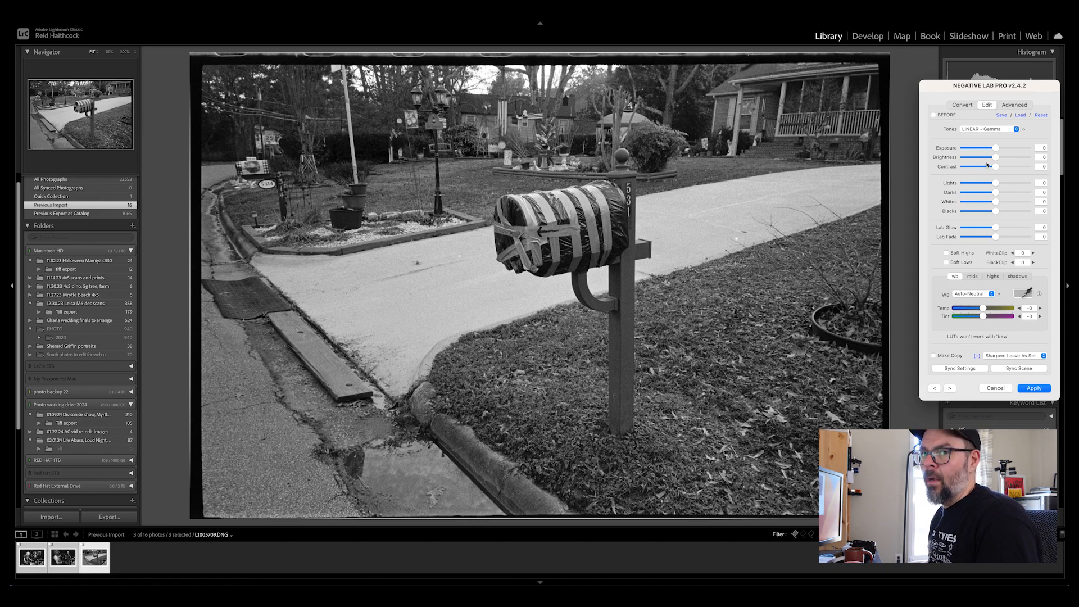
pyautogui.moveTo(993, 151)
pyautogui.mouseDown()
pyautogui.moveTo(1006, 148)
pyautogui.moveTo(998, 158)
pyautogui.mouseUp()
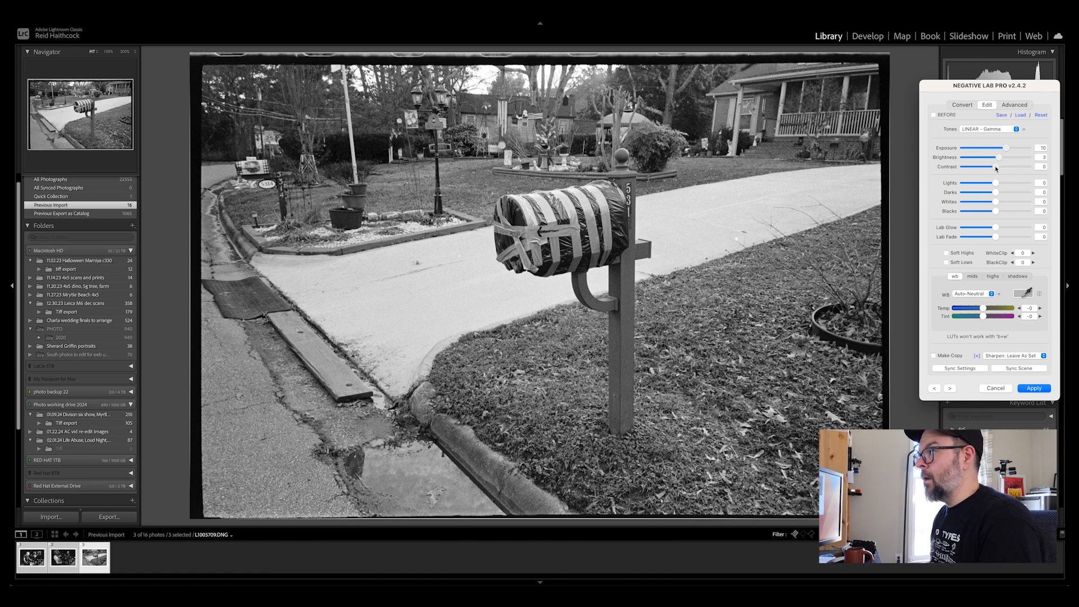
pyautogui.moveTo(995, 182)
pyautogui.mouseDown()
pyautogui.moveTo(993, 213)
pyautogui.moveTo(1000, 185)
pyautogui.mouseUp()
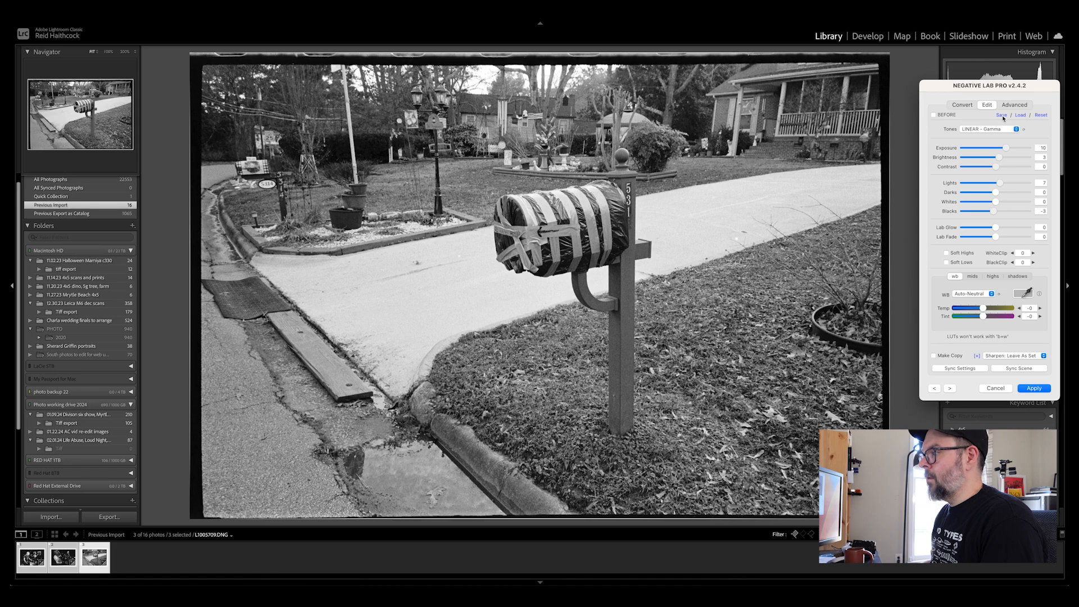
# - Reset the edits on the second photo, with the two long-haired guitarists, and load the saved settings onto it
pyautogui.click(935, 389)
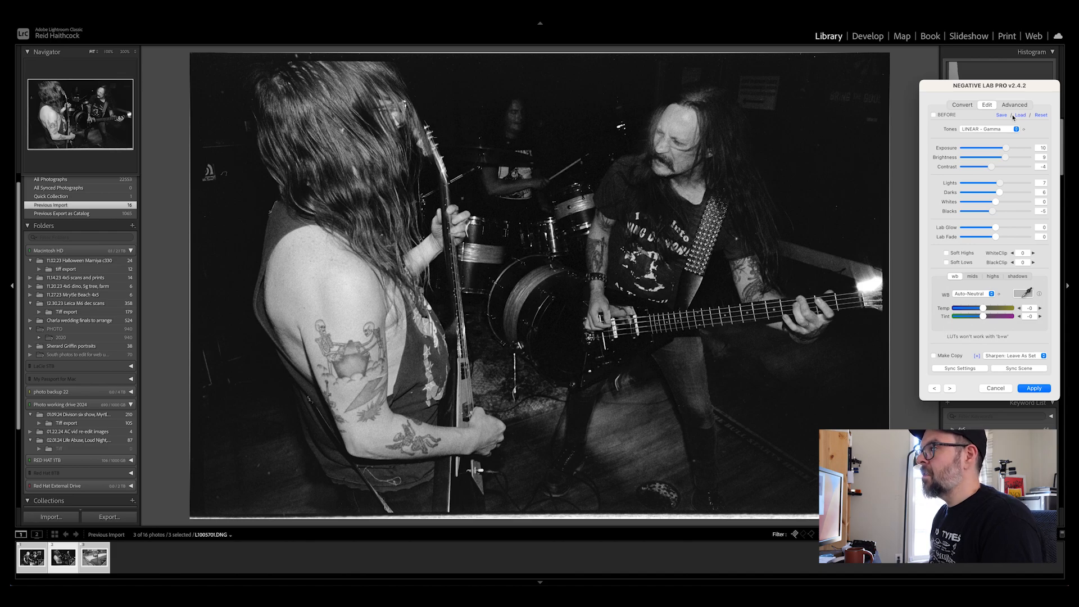
pyautogui.click(1041, 116)
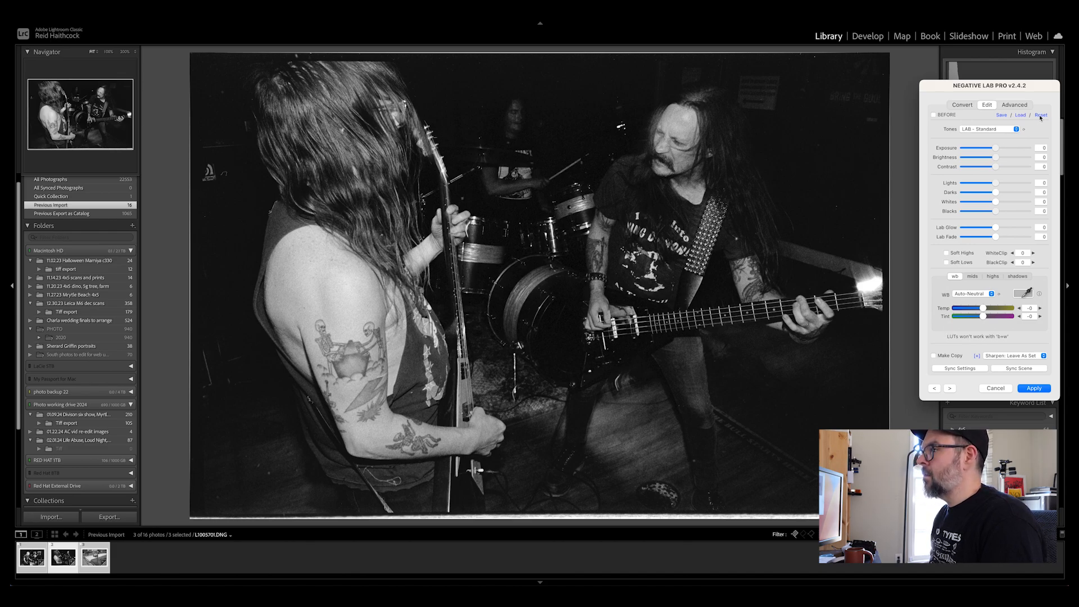
pyautogui.click(1020, 115)
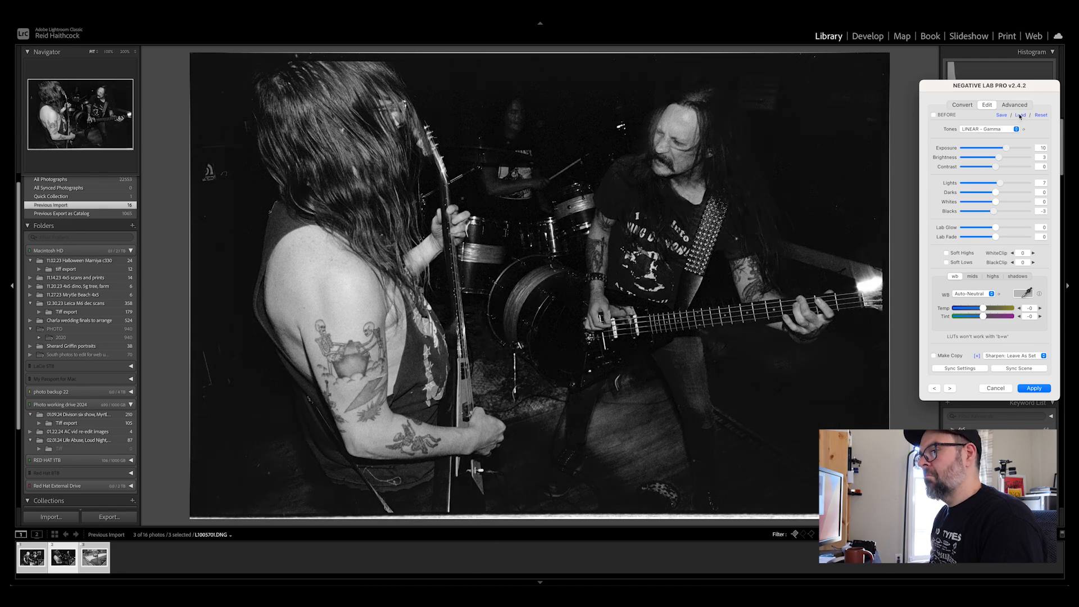
# - Adjust the second photo to Exposure 16, Brightness 8, Lights 9, Darks 4 and Blacks 3
pyautogui.click(1014, 149)
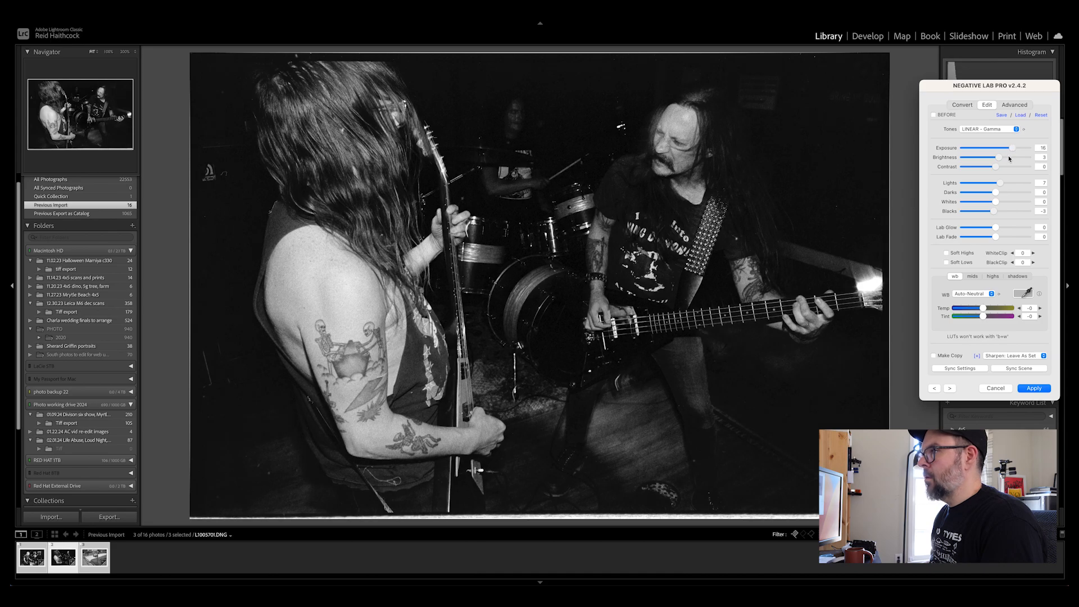
pyautogui.moveTo(999, 158); pyautogui.dragTo(1006, 157)
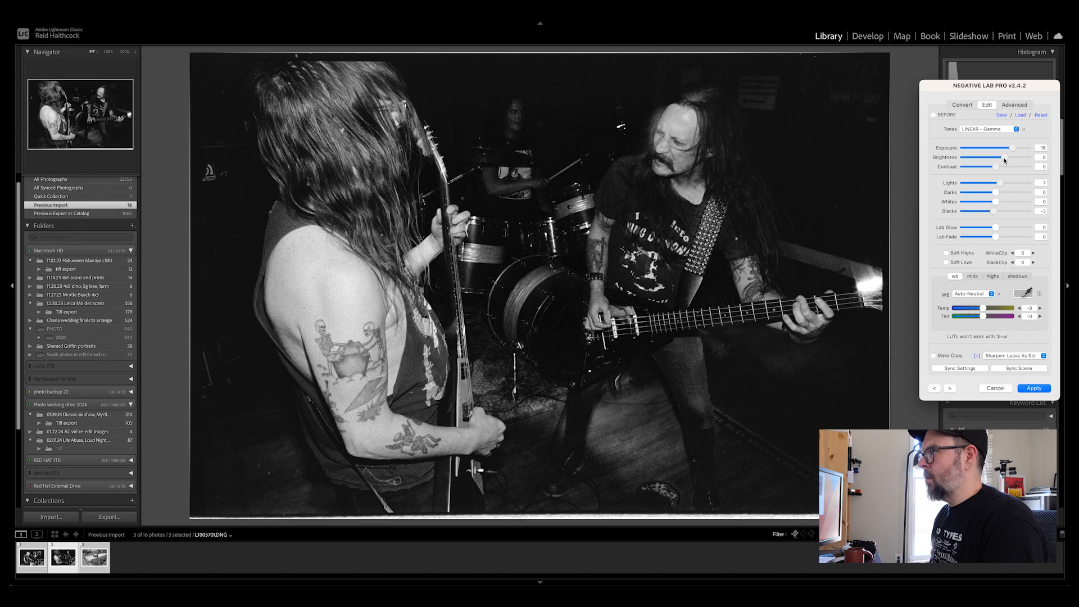
pyautogui.moveTo(996, 192)
pyautogui.mouseDown()
pyautogui.moveTo(1005, 185)
pyautogui.moveTo(999, 212)
pyautogui.mouseUp()
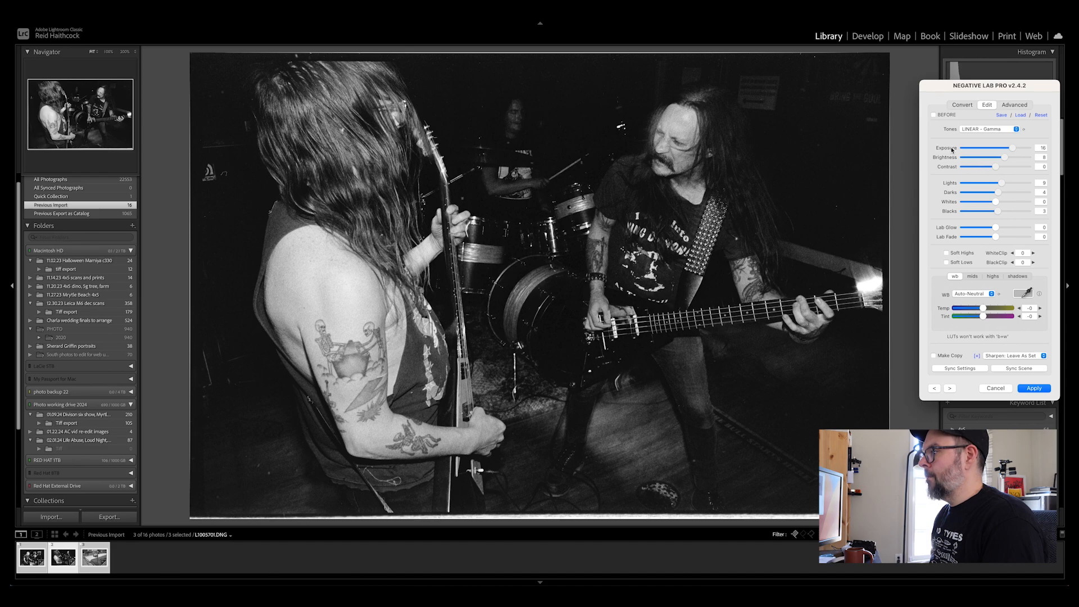
# - Set sharpening to Scanner for both the second photo and the mailbox photo
pyautogui.click(1039, 355)
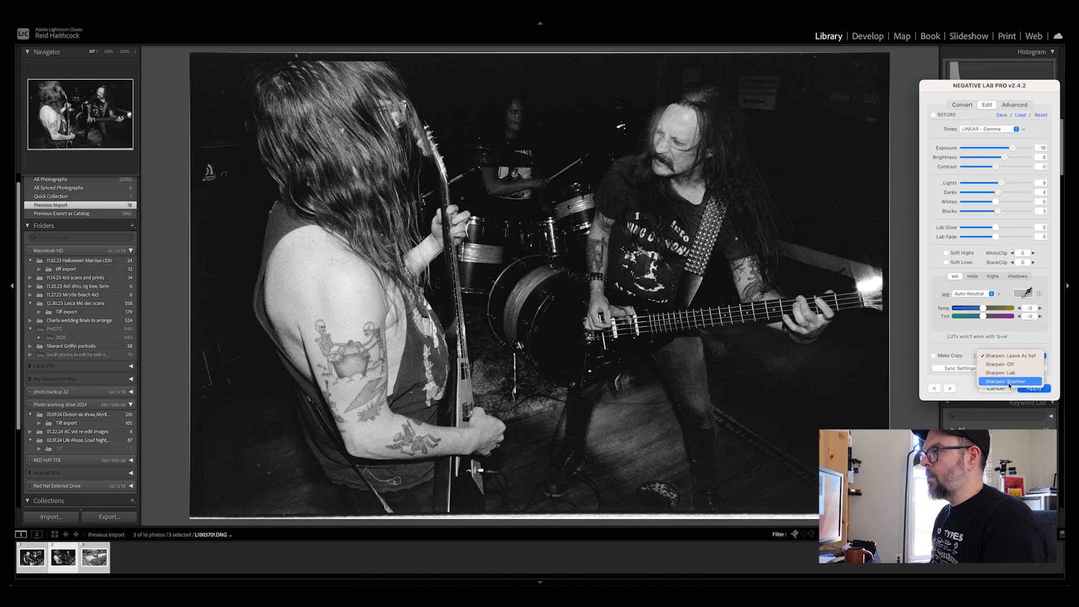
pyautogui.click(1014, 382)
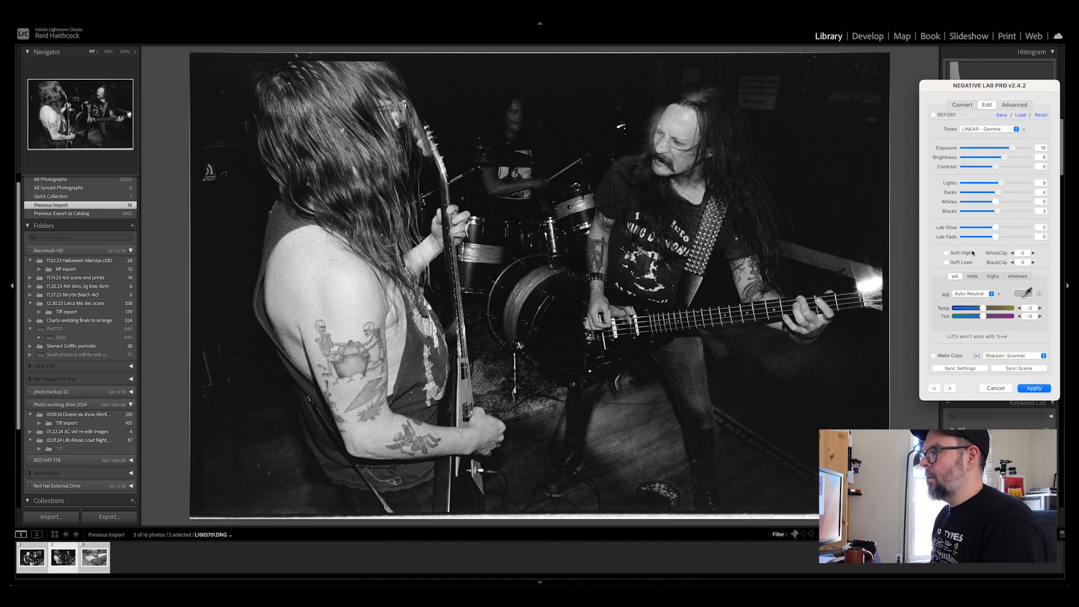
pyautogui.click(951, 392)
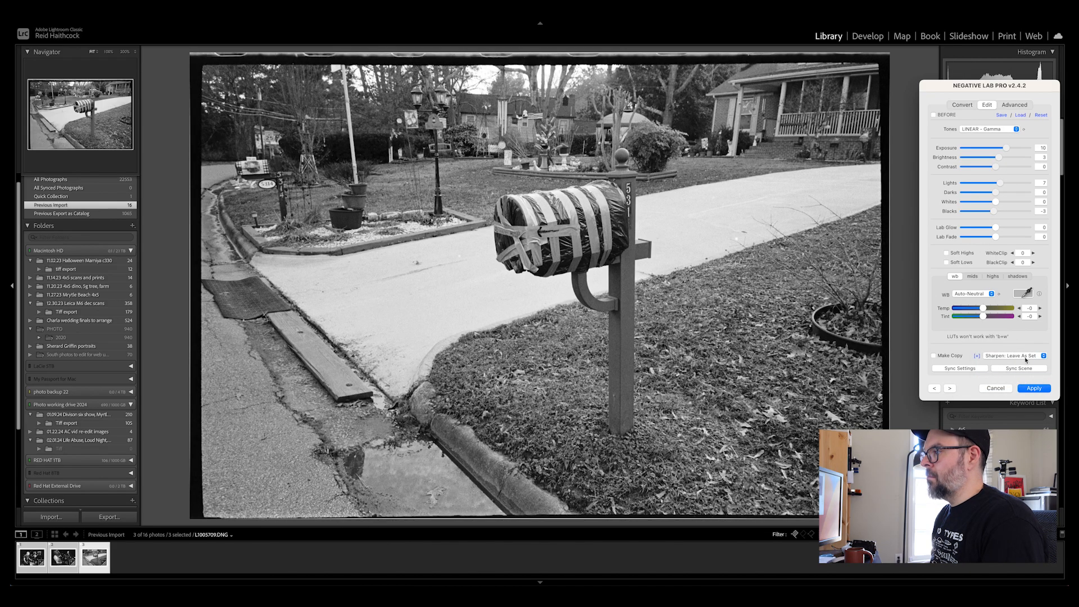
pyautogui.click(1026, 359)
pyautogui.click(1018, 387)
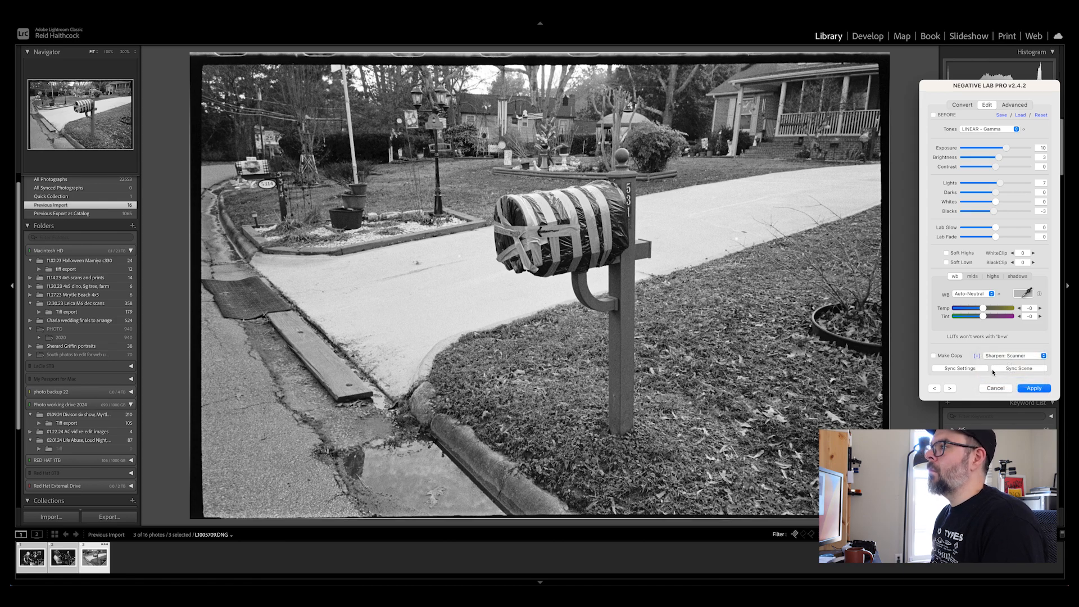
# - Save the second photo's edit settings, and replace the first band photo's edits by resetting it and loading the saved settings
pyautogui.click(935, 389)
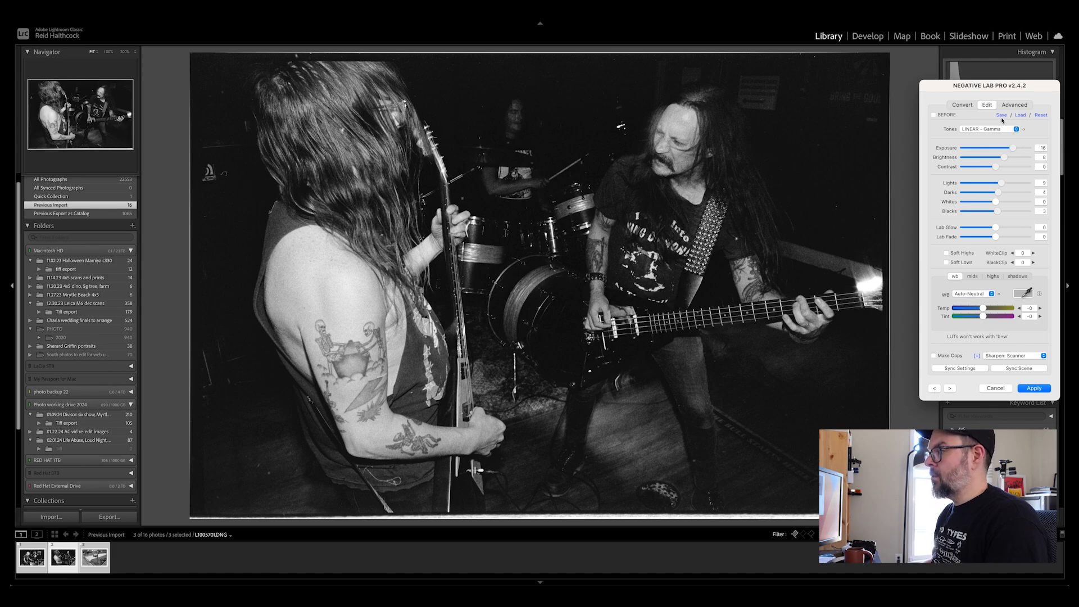
pyautogui.click(935, 388)
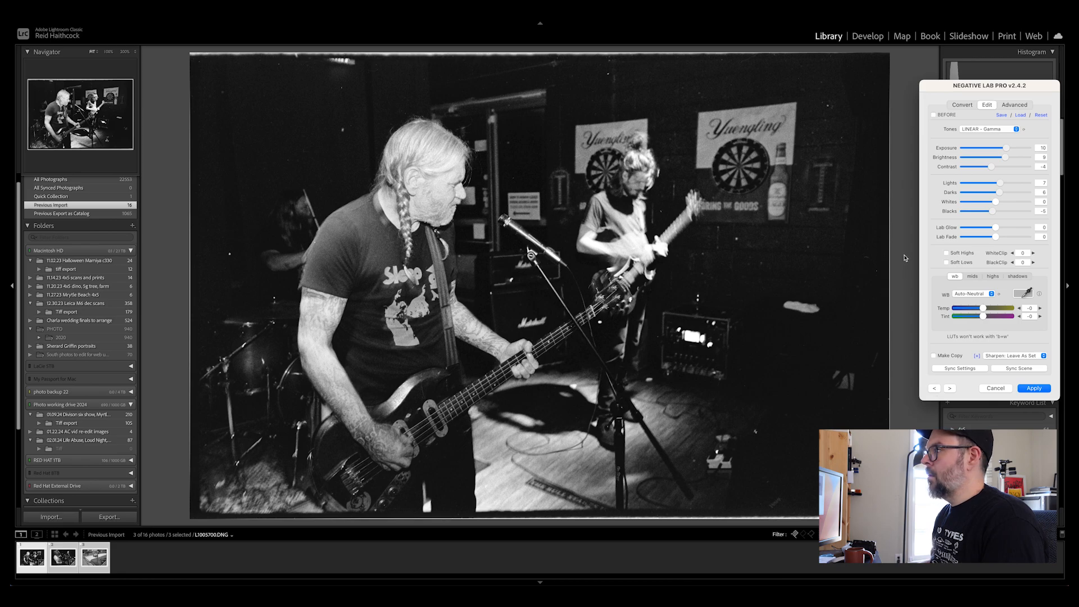
pyautogui.click(1013, 125)
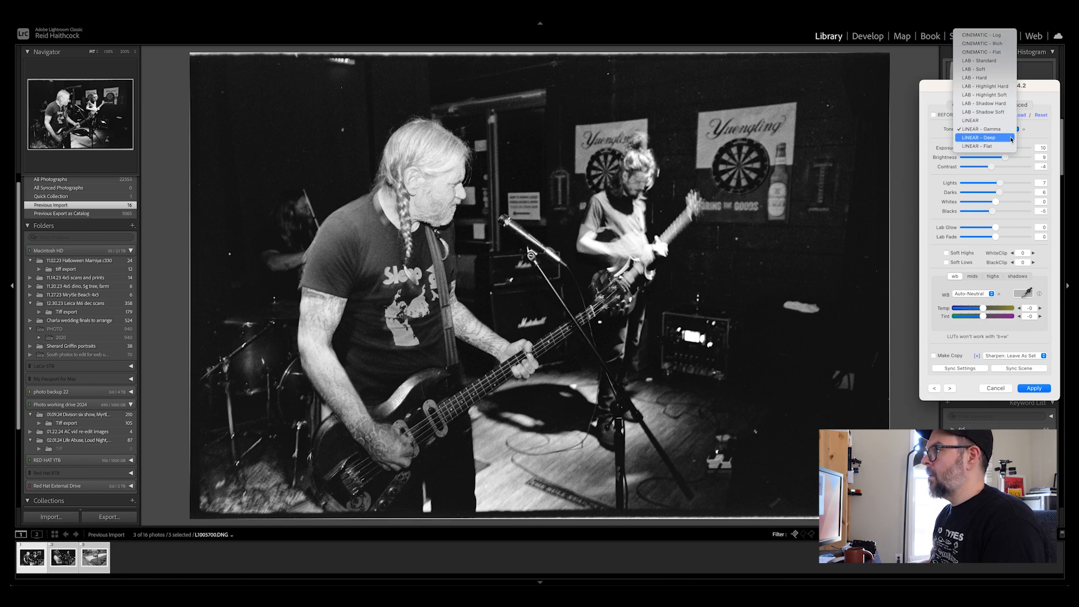
pyautogui.click(1041, 115)
pyautogui.click(1040, 115)
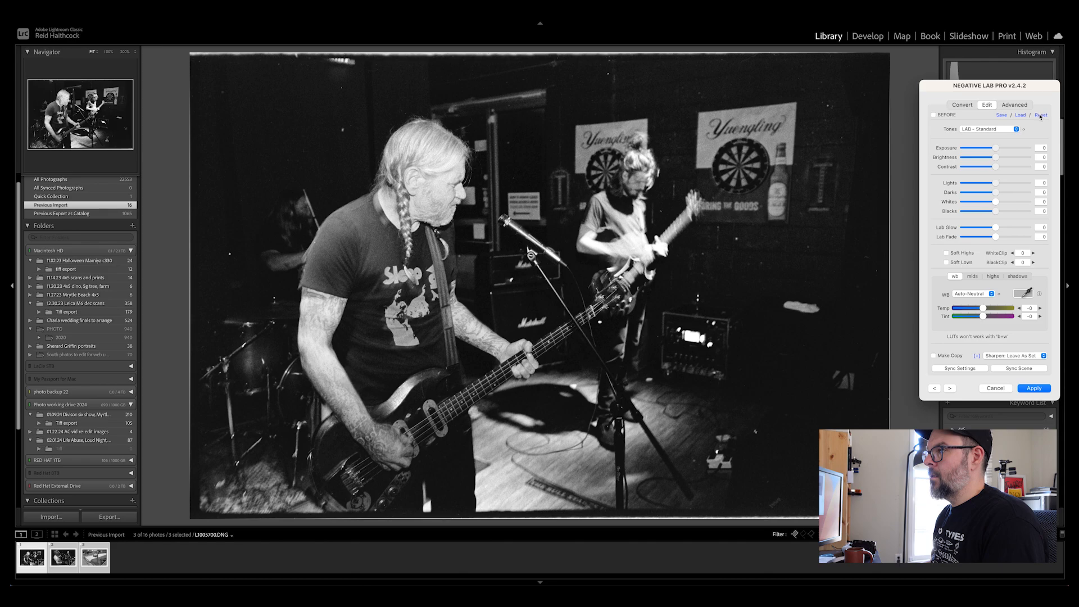
pyautogui.click(1020, 116)
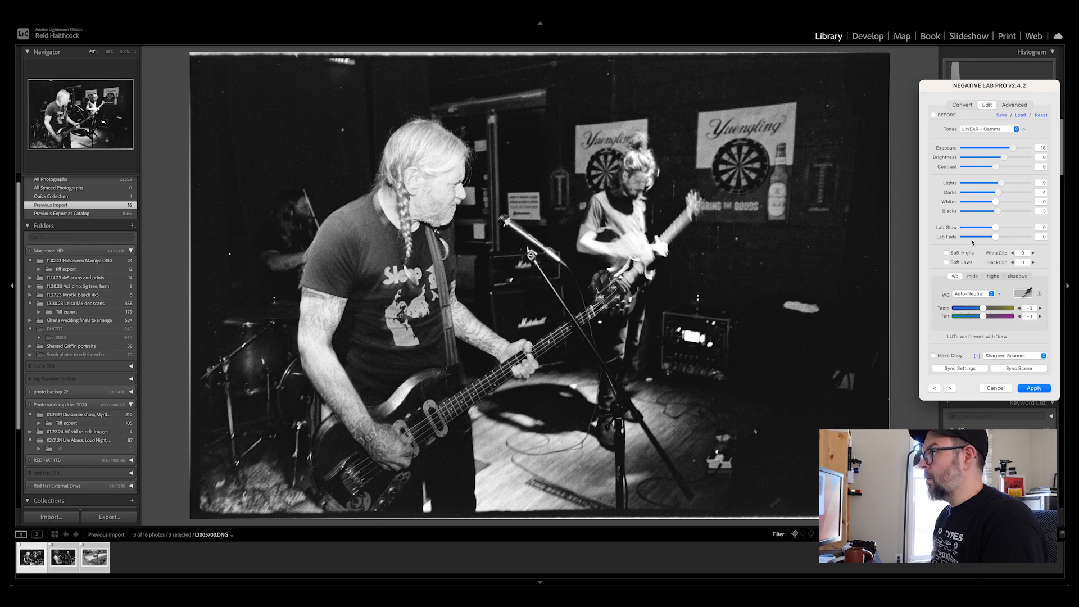
# - Adjust the first photo to Exposure 9, Lights -6 and Contrast 2, apply the conversions, and return to the thumbnail grid
pyautogui.moveTo(1012, 147); pyautogui.dragTo(992, 184)
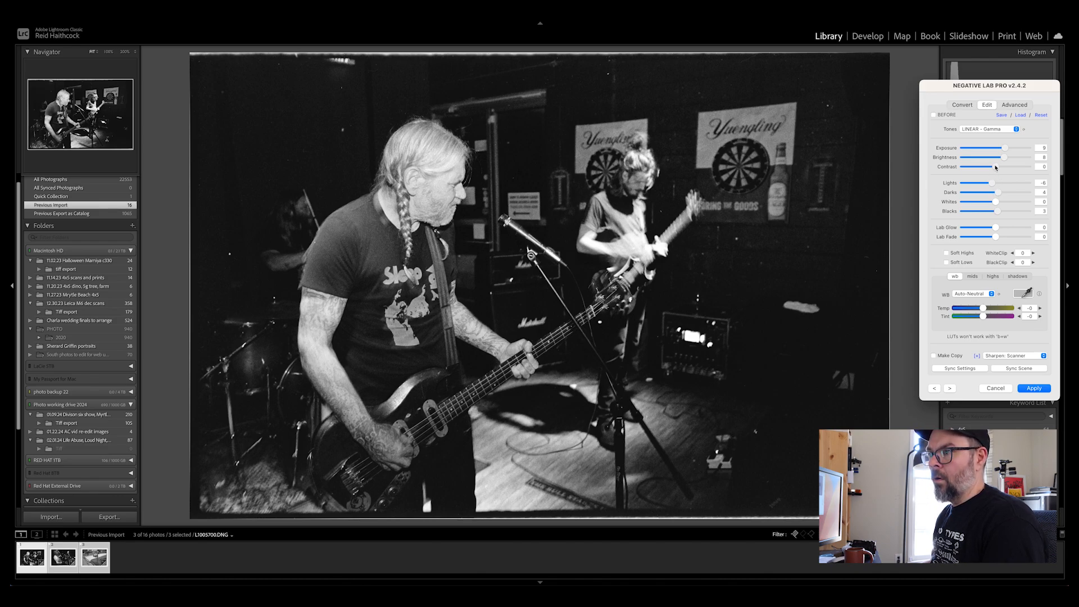
pyautogui.moveTo(997, 166); pyautogui.dragTo(1000, 167)
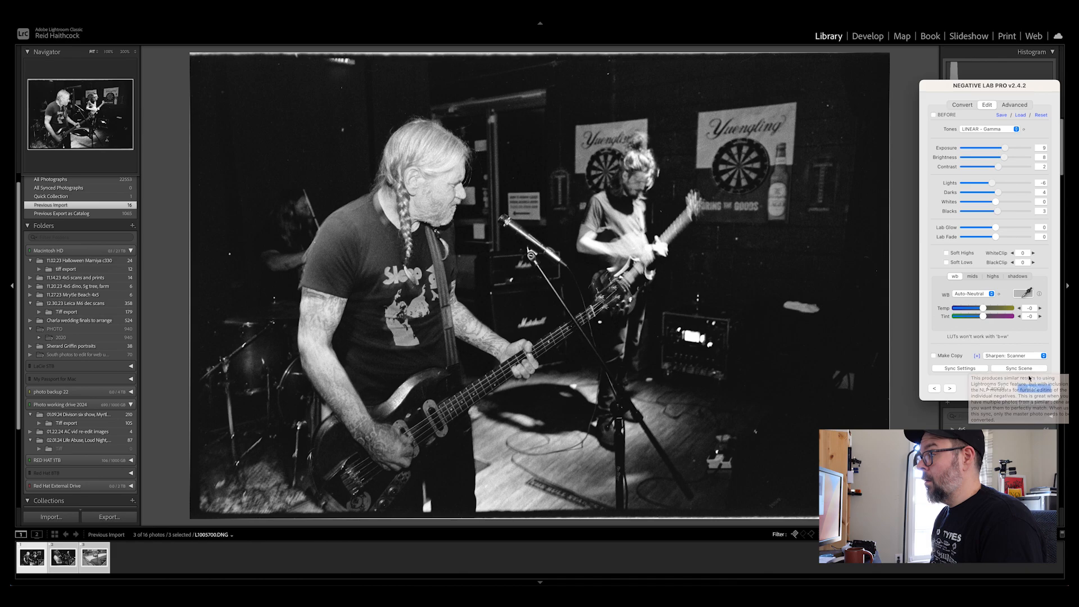
pyautogui.click(1039, 392)
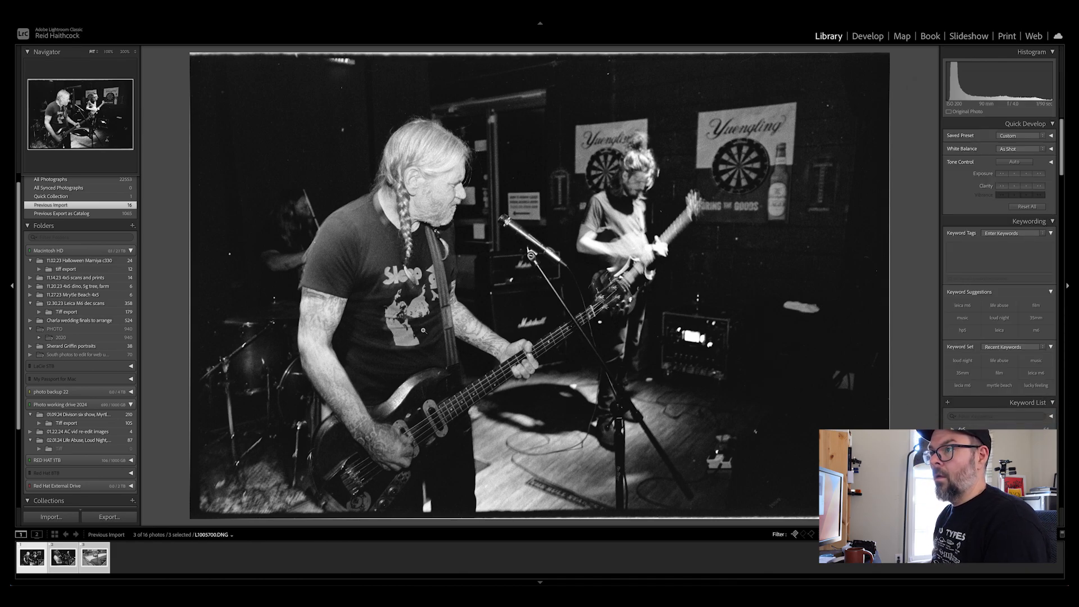
pyautogui.press('g')
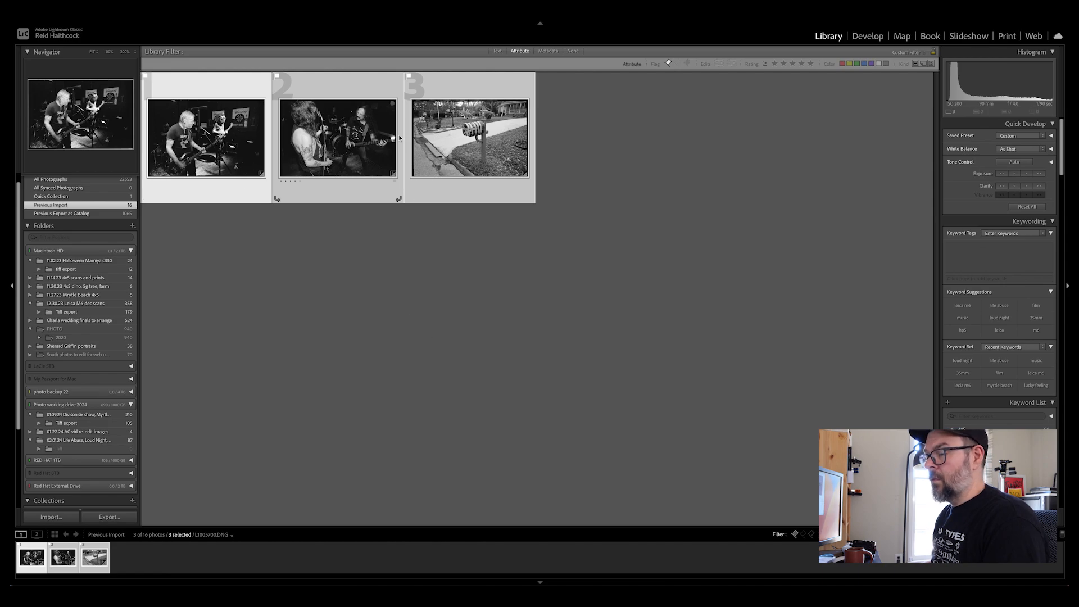
# - Export the three selected photos as uncompressed 16-bit TIFFs named NLP Tiff test into the Tiff subfolder, numbering them from 10
pyautogui.click(70, 7)
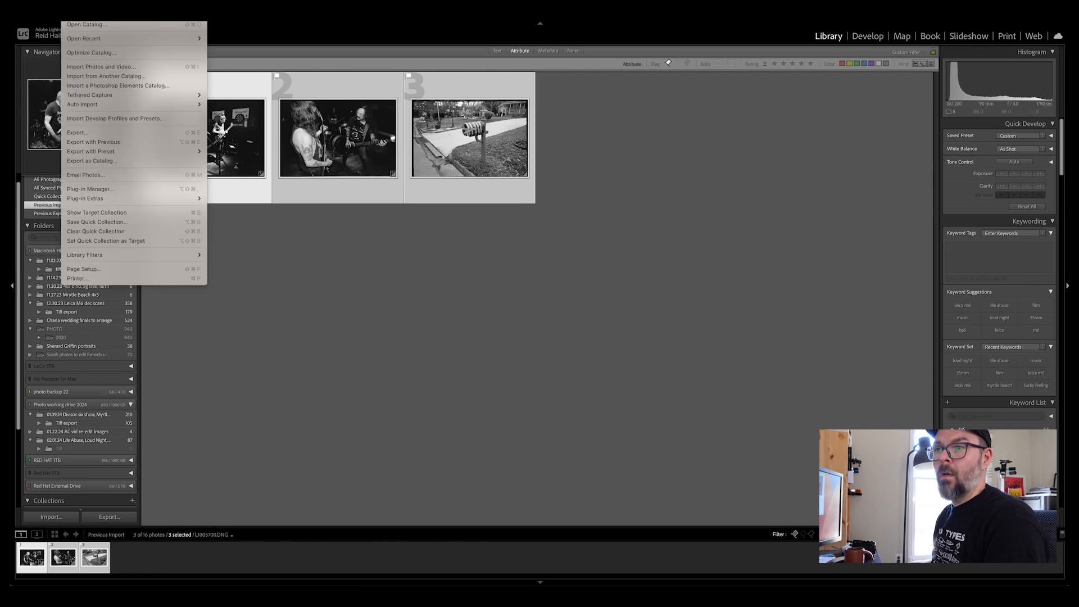
pyautogui.click(113, 131)
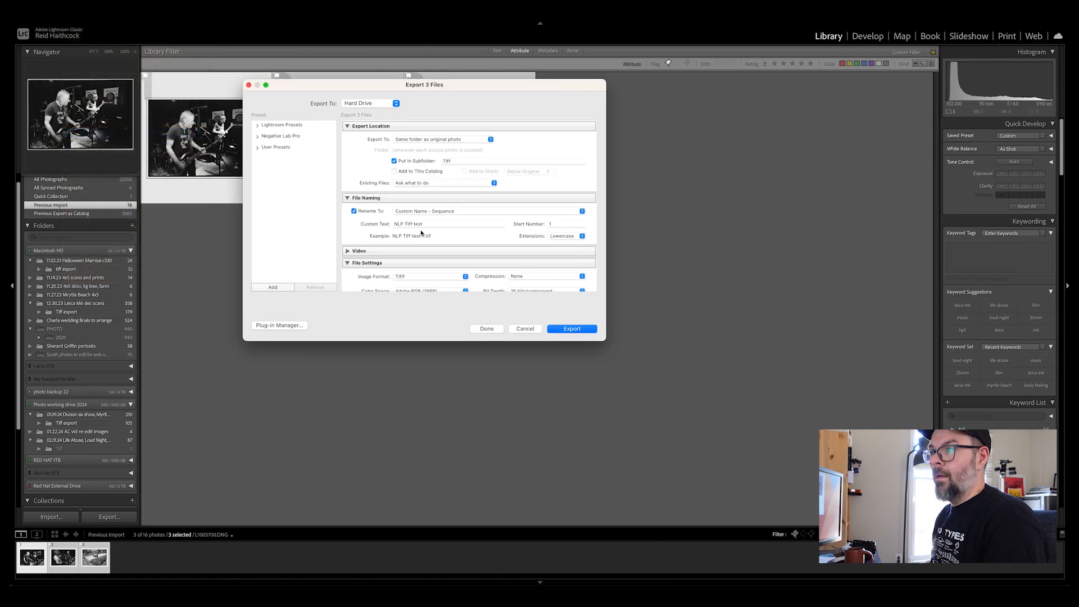
pyautogui.click(547, 224)
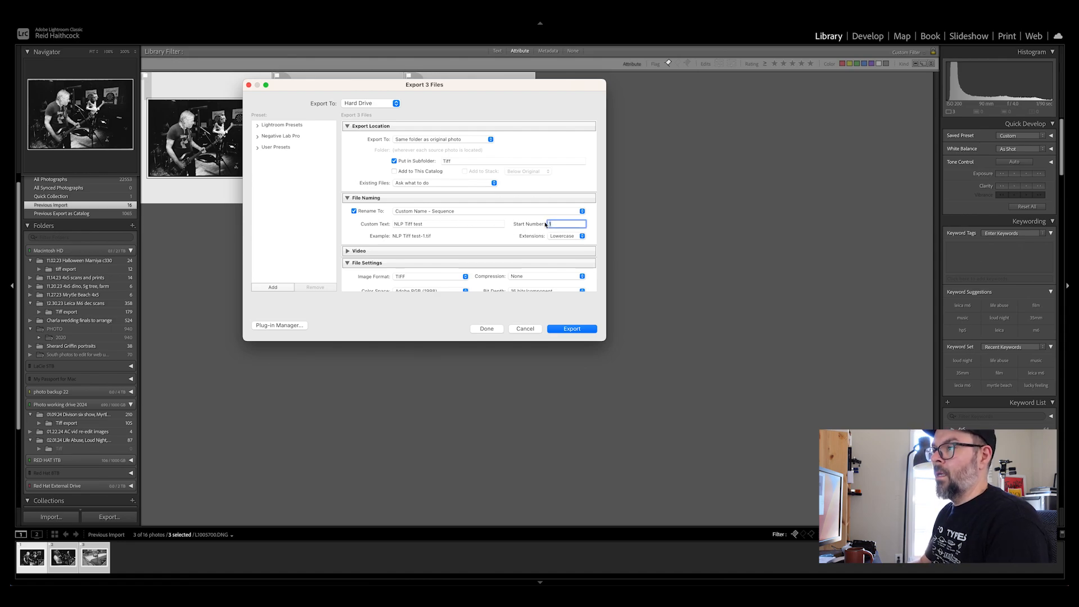
pyautogui.write('10')
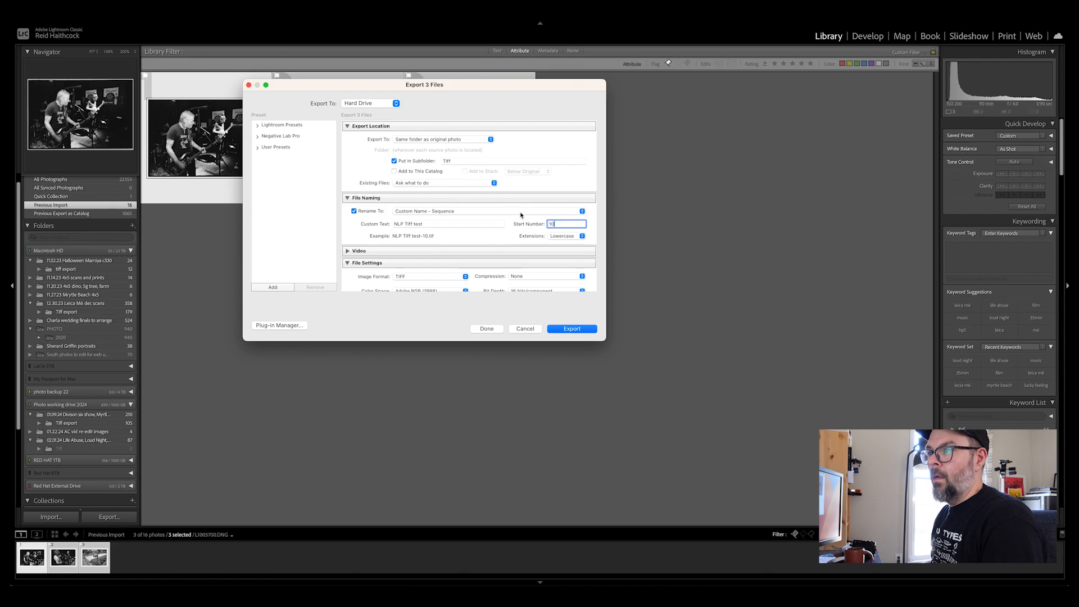
pyautogui.scroll(-3, 505, 210)
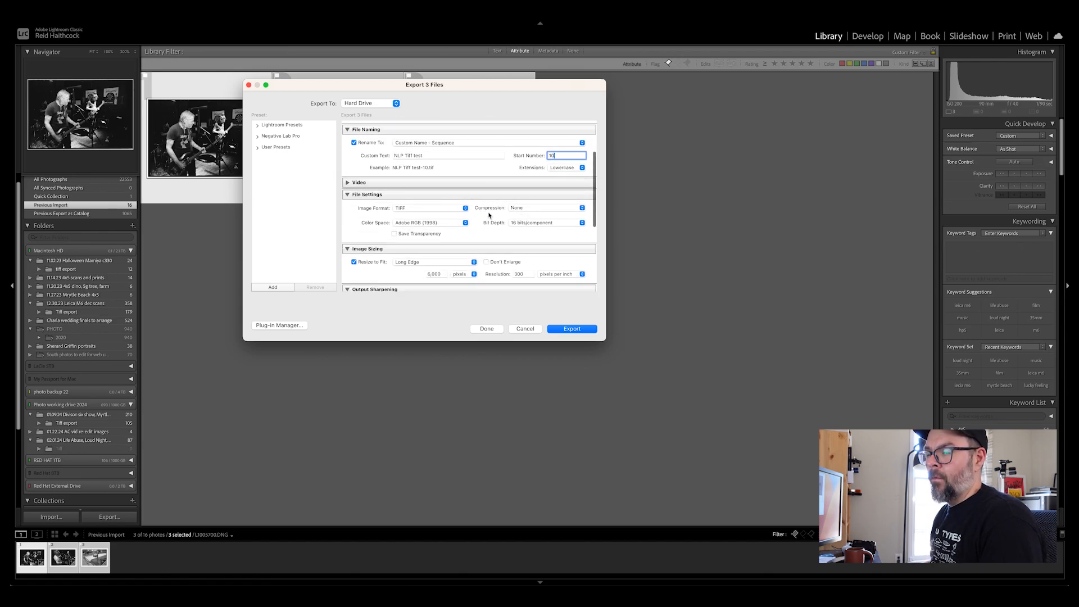
pyautogui.scroll(-3, 489, 214)
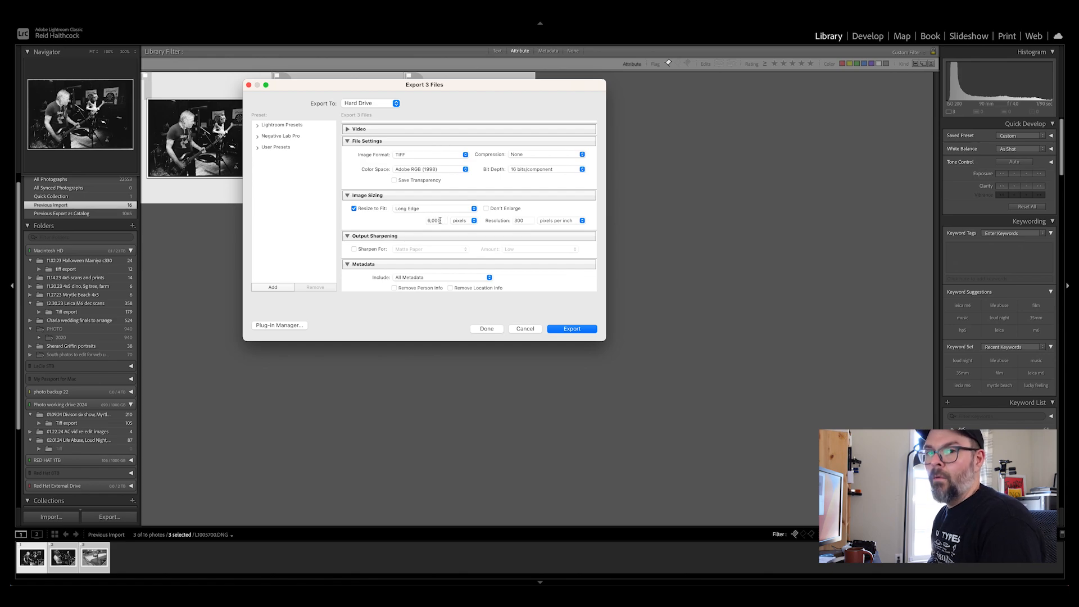
pyautogui.scroll(-3, 441, 208)
pyautogui.scroll(10, 441, 207)
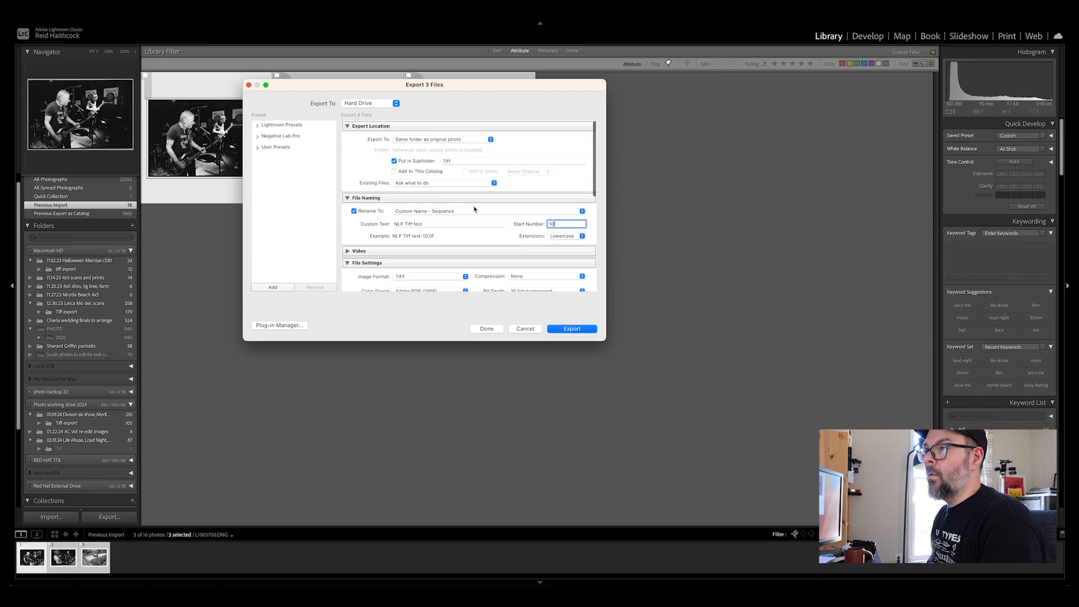
pyautogui.click(572, 329)
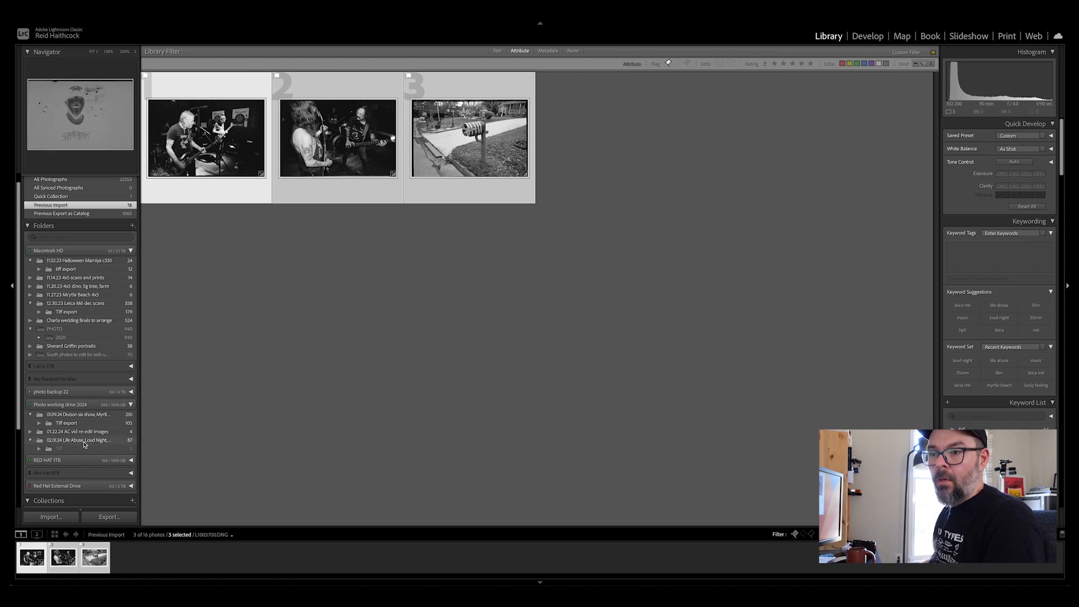
# - Synchronize the "02.01.24 Life Abuse, Loud Night" folder, importing the new photos and scanning for metadata updates
pyautogui.click(65, 448)
pyautogui.rightClick(68, 448)
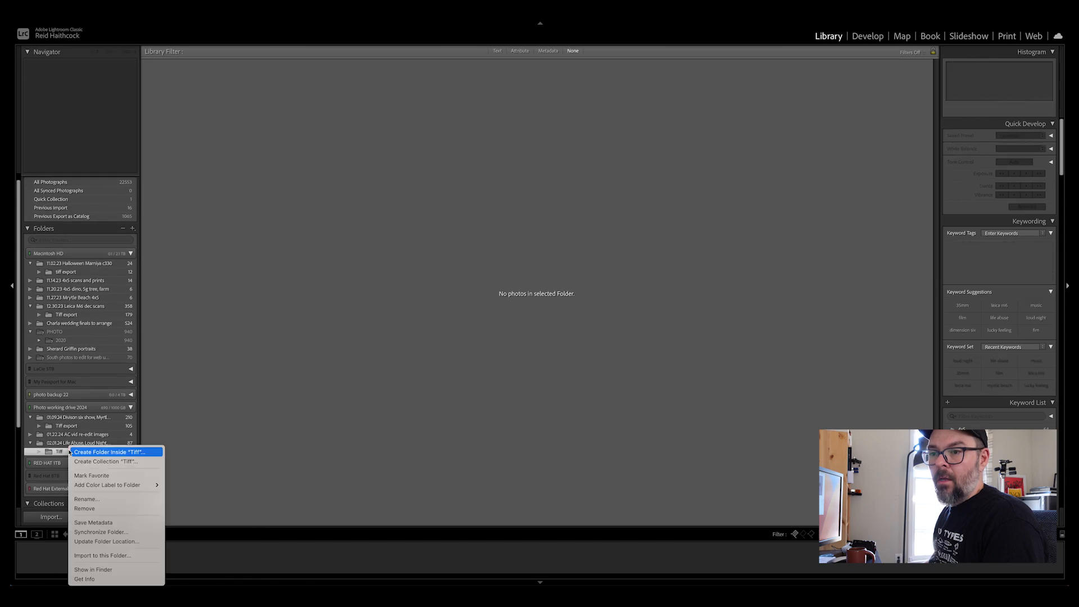
pyautogui.click(59, 458)
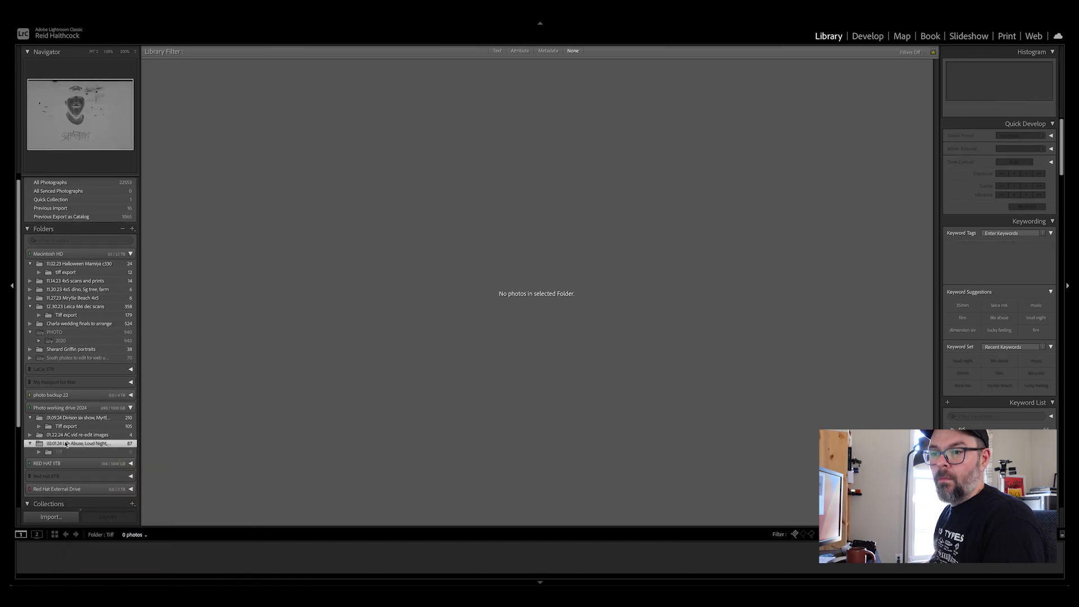
pyautogui.rightClick(73, 444)
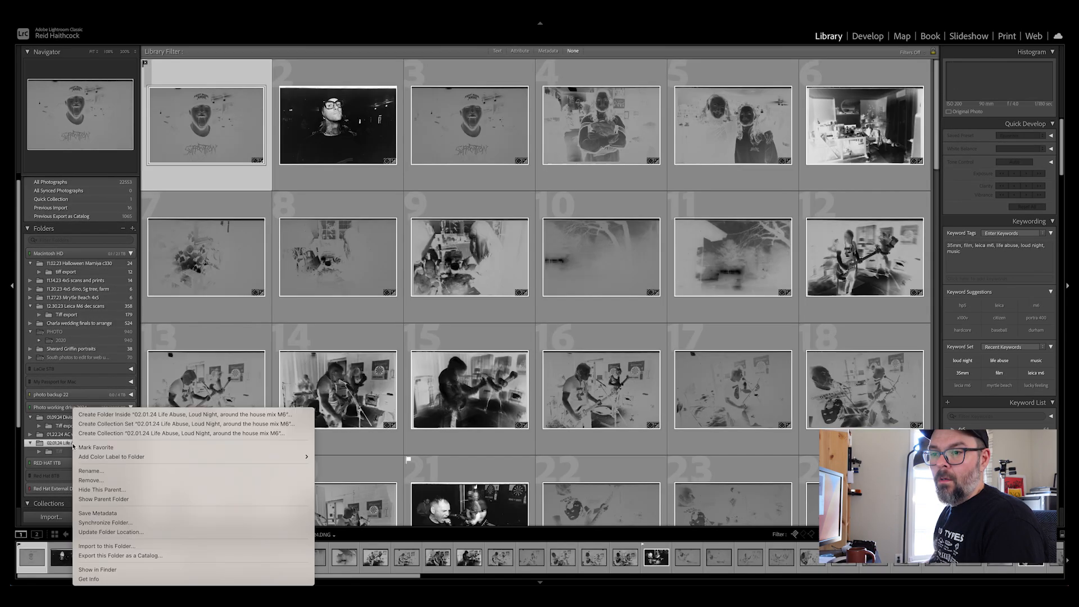
pyautogui.click(133, 522)
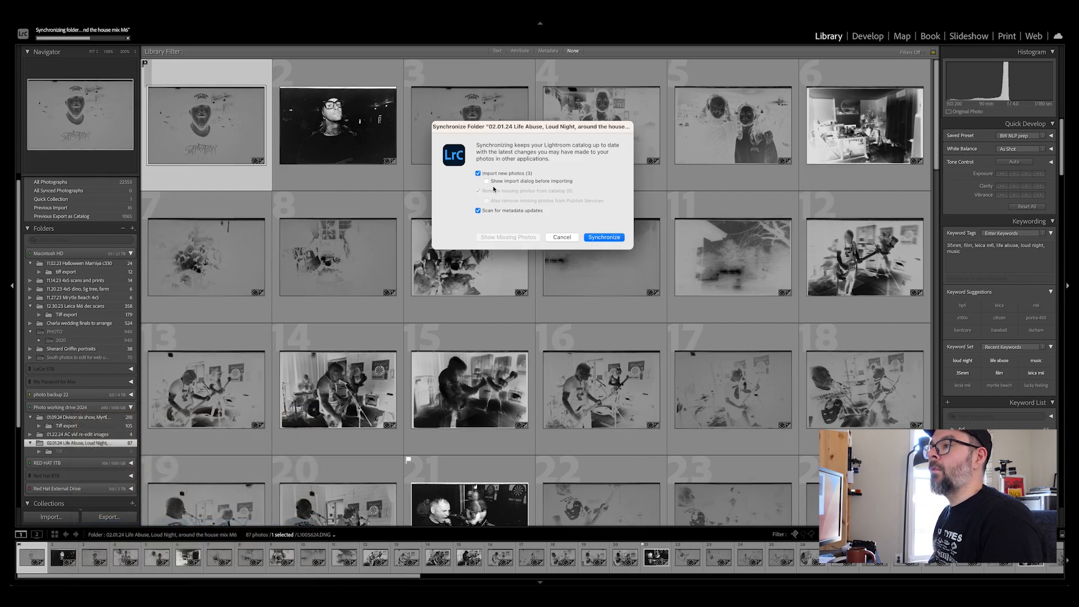
pyautogui.click(604, 237)
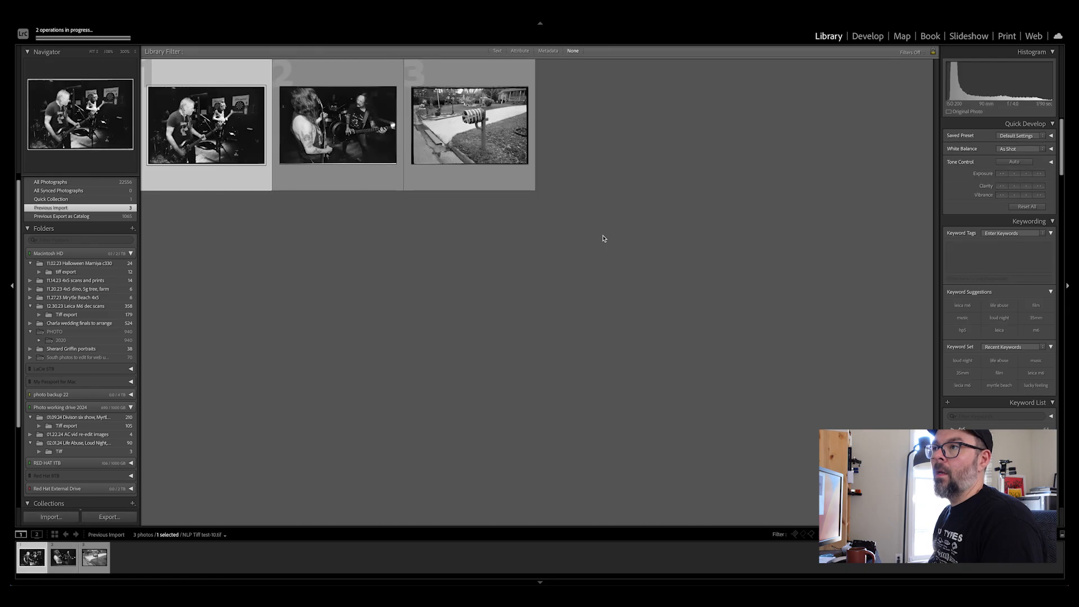
# - Open the exported mailbox TIFF in the Develop module at its Basic adjustments
pyautogui.click(438, 103)
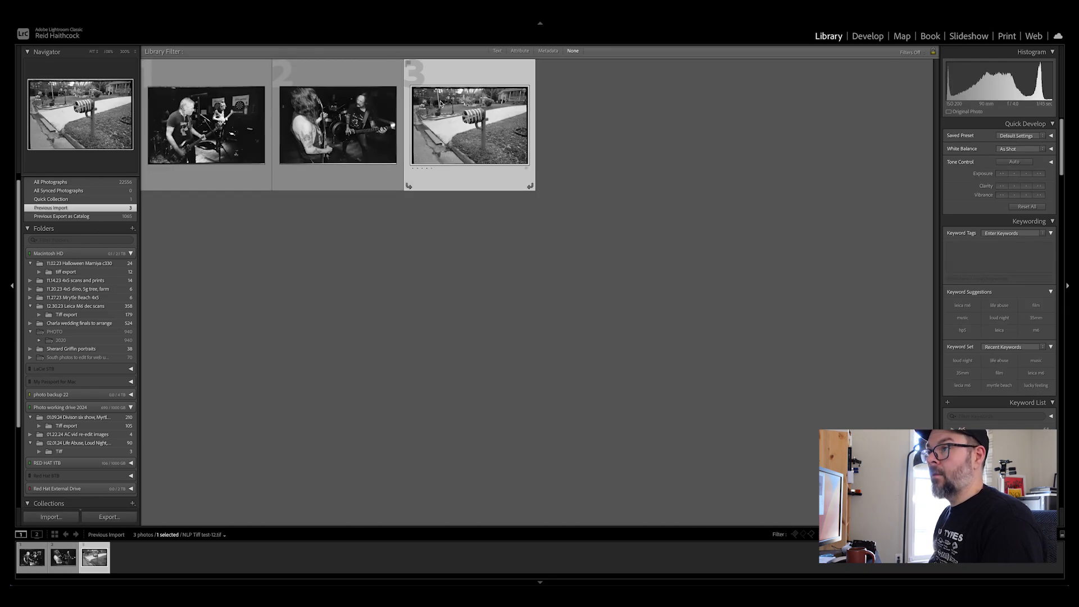
pyautogui.press('d')
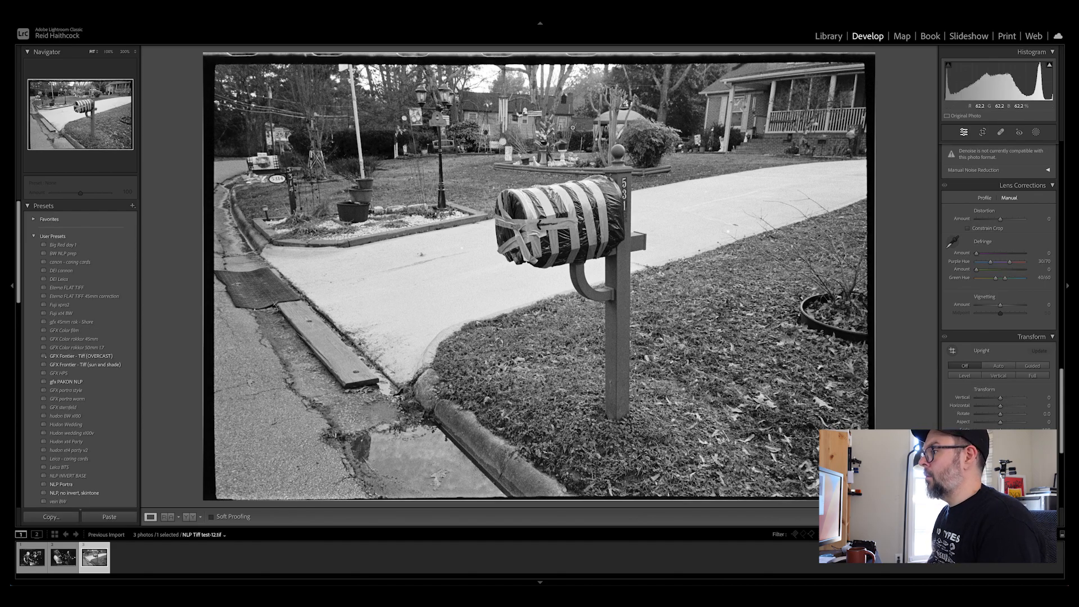
pyautogui.scroll(10, 993, 243)
pyautogui.scroll(8, 992, 243)
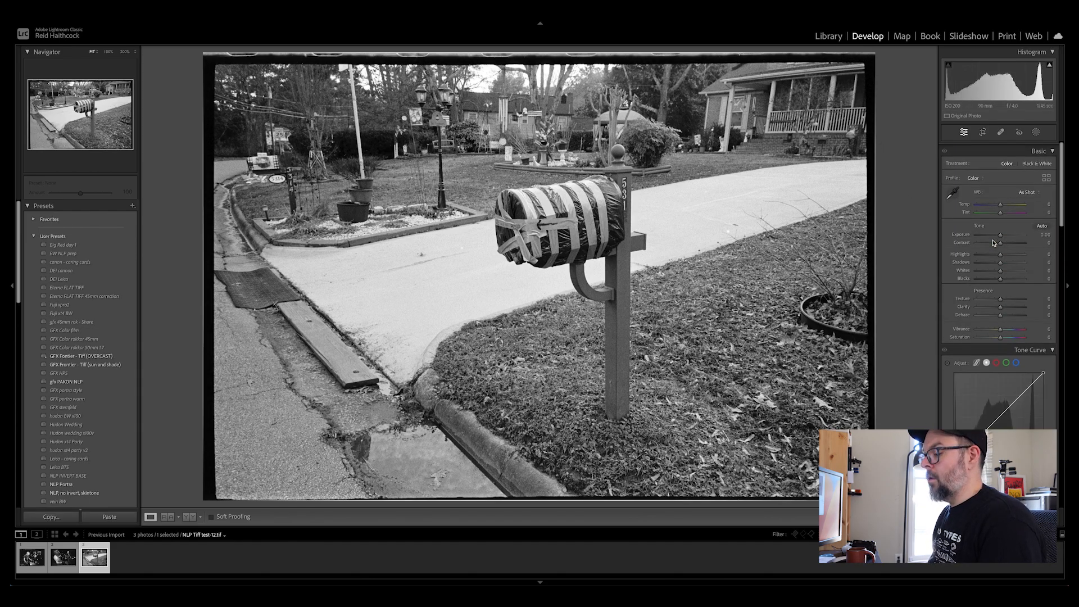
# - Crop away most of the mailbox photo's black film border at the Original aspect ratio and straighten it to an angle of 0.23
pyautogui.press('r')
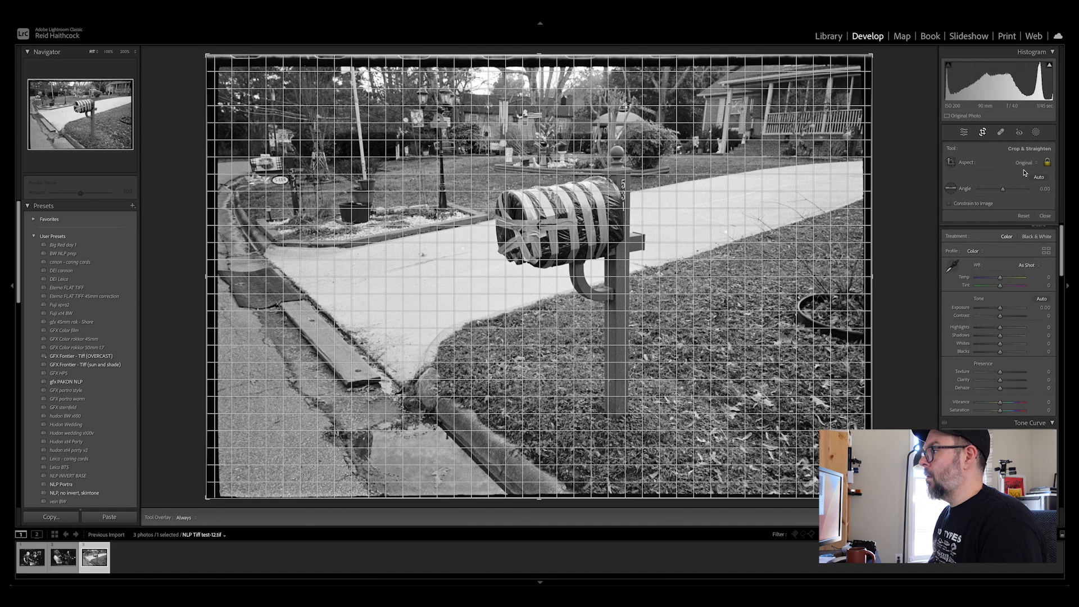
pyautogui.click(1023, 162)
pyautogui.click(1030, 220)
pyautogui.moveTo(537, 51); pyautogui.dragTo(538, 60)
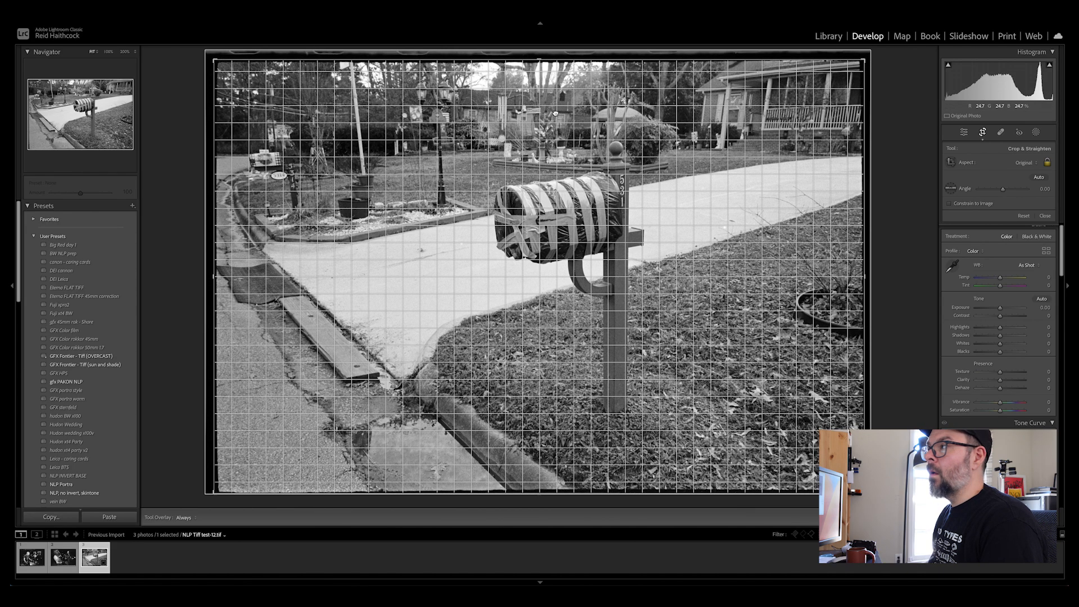
pyautogui.moveTo(878, 115)
pyautogui.mouseDown()
pyautogui.moveTo(902, 106)
pyautogui.moveTo(893, 105)
pyautogui.mouseUp()
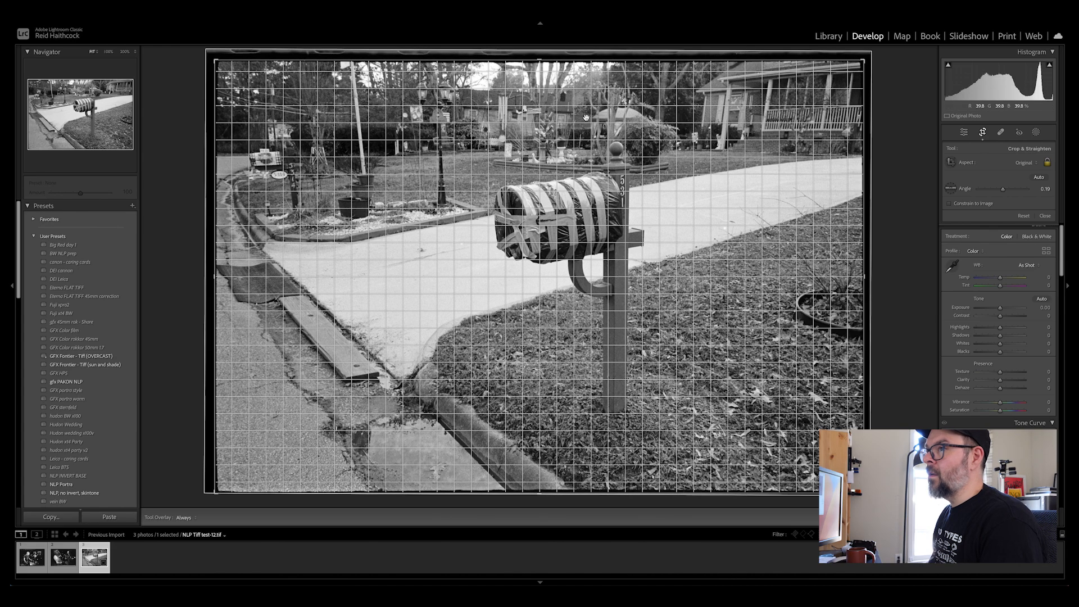
pyautogui.press('Return')
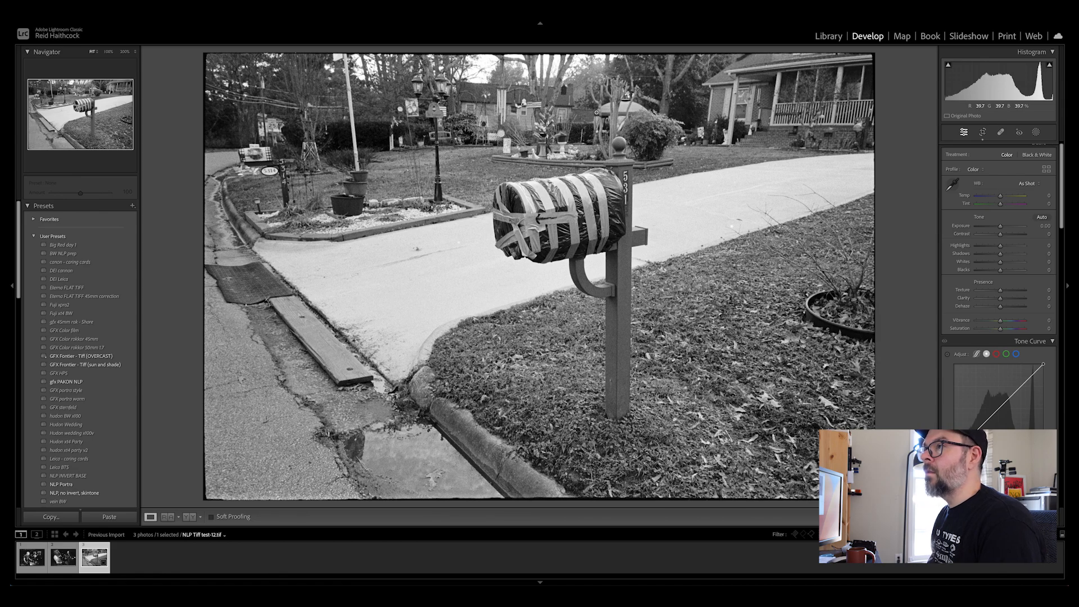
pyautogui.press('r')
pyautogui.moveTo(872, 56); pyautogui.dragTo(872, 57)
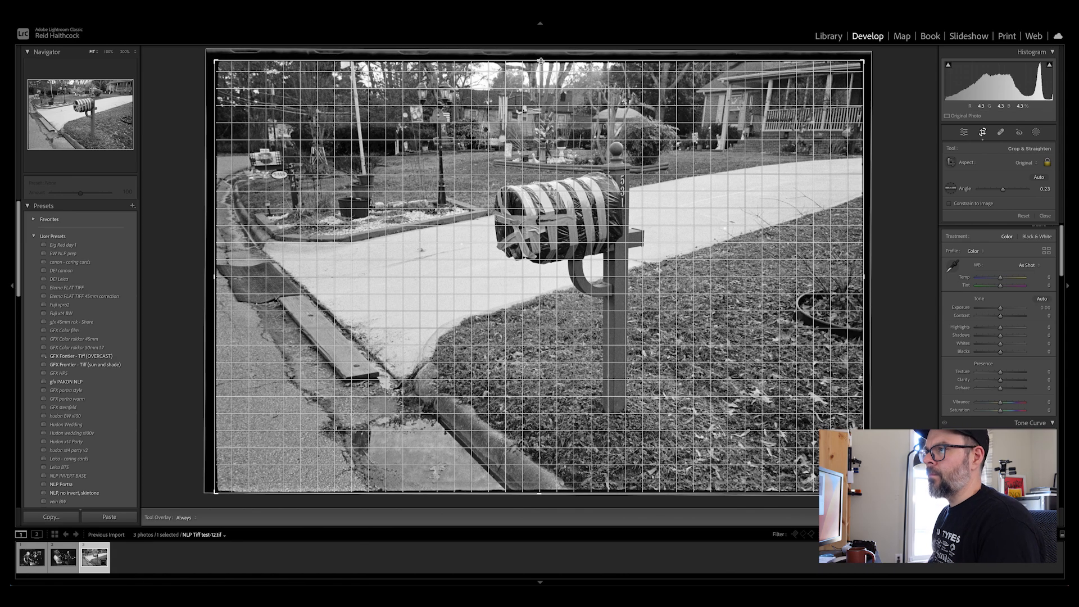
pyautogui.press('Return')
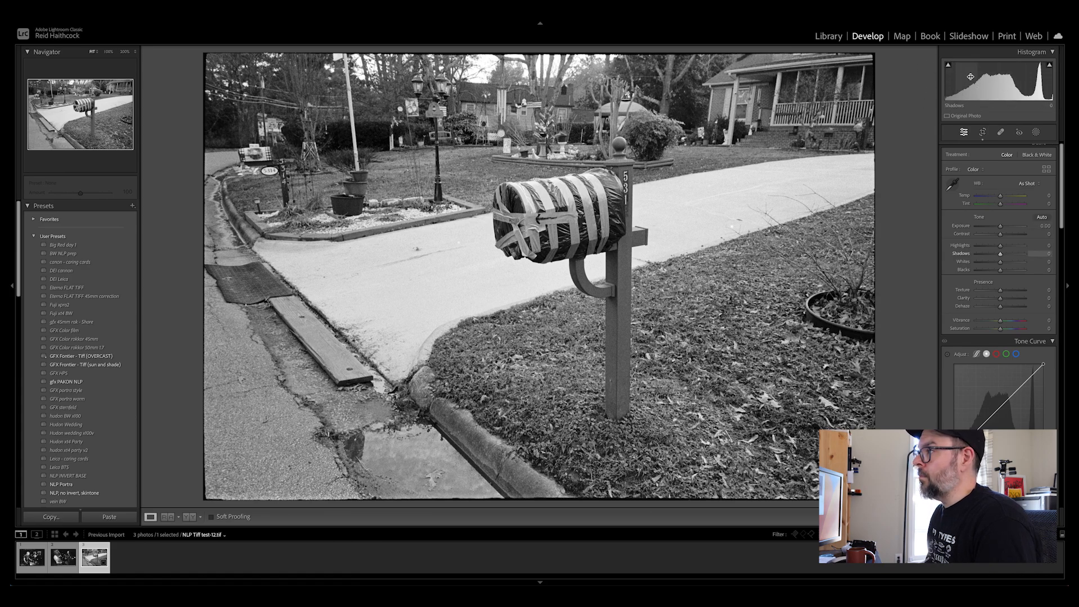
# - Set the mailbox photo's Shadows to -44 and Blacks to -13, and show shadow and highlight clipping
pyautogui.moveTo(970, 77); pyautogui.dragTo(949, 77)
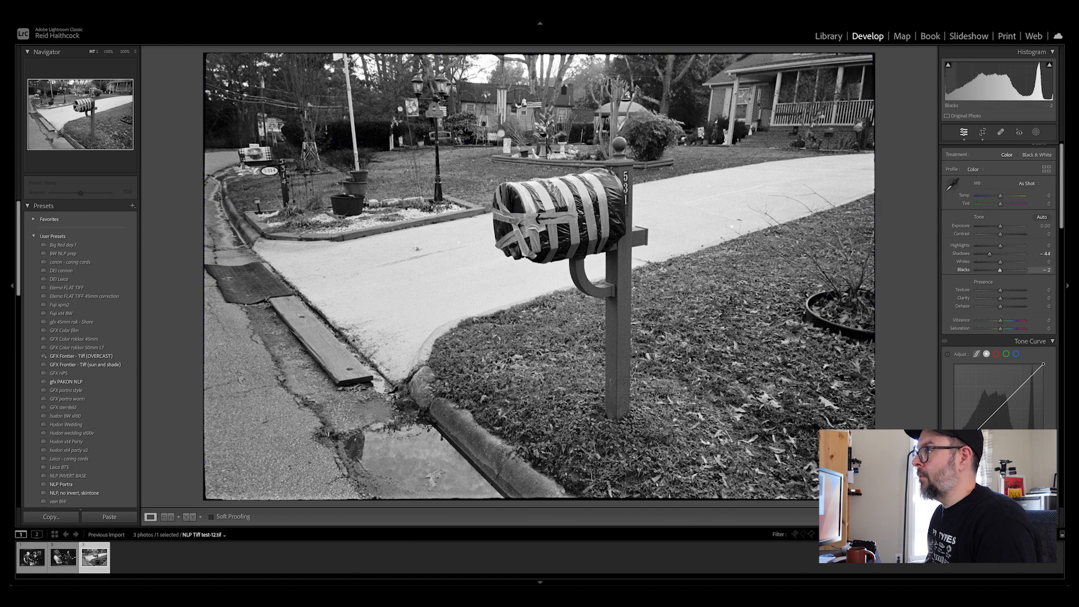
pyautogui.click(948, 65)
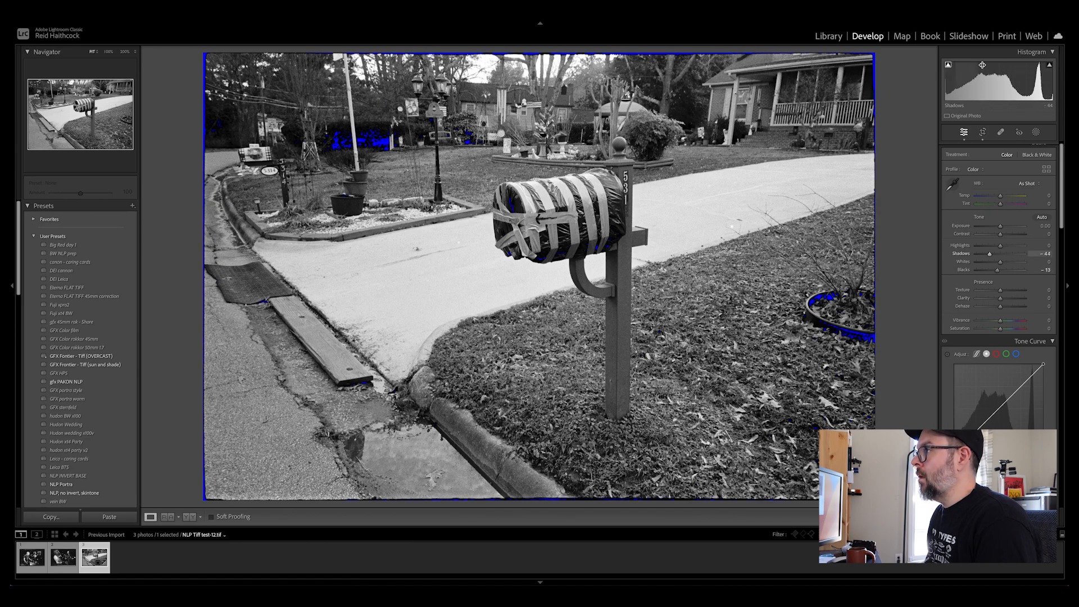
pyautogui.click(1048, 67)
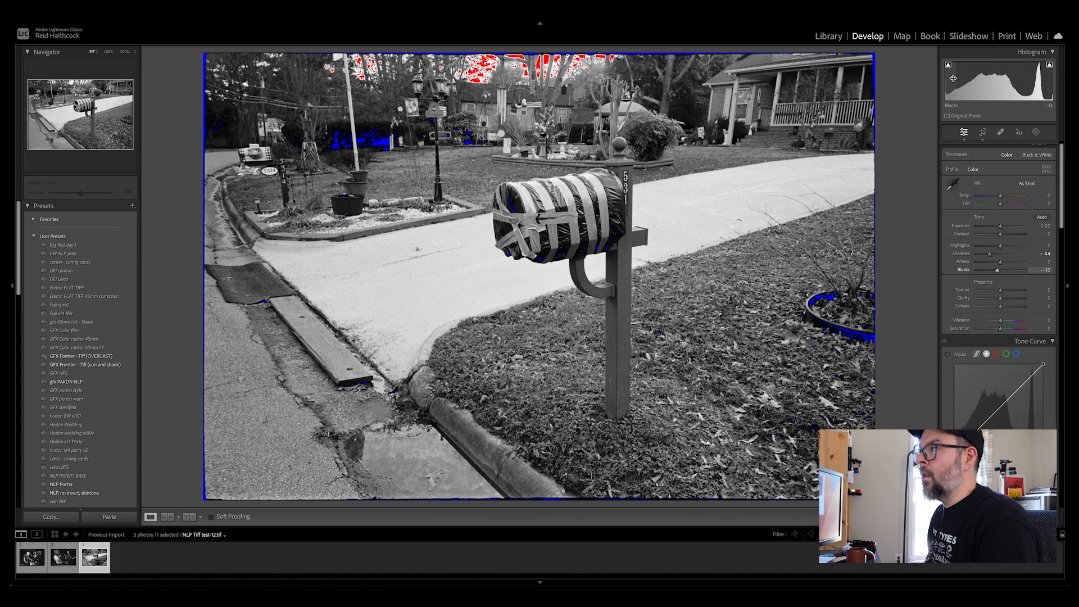
# - Try lowering Highlights to -5 to recover the clipped sky, reset it, and hide the clipping warnings
pyautogui.moveTo(1031, 78); pyautogui.dragTo(1027, 79)
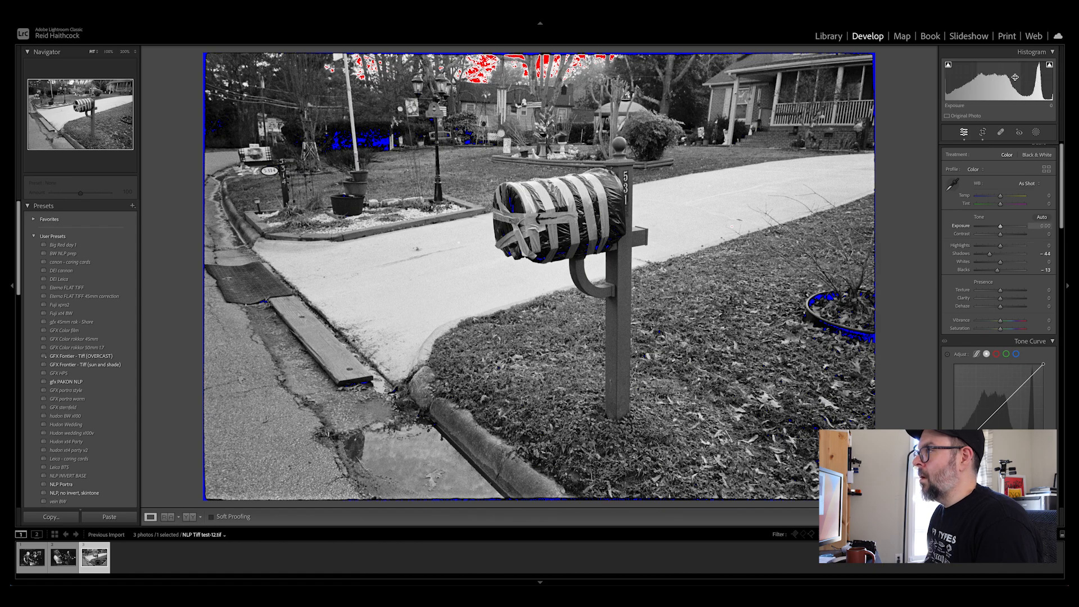
pyautogui.moveTo(1035, 80); pyautogui.dragTo(1033, 80)
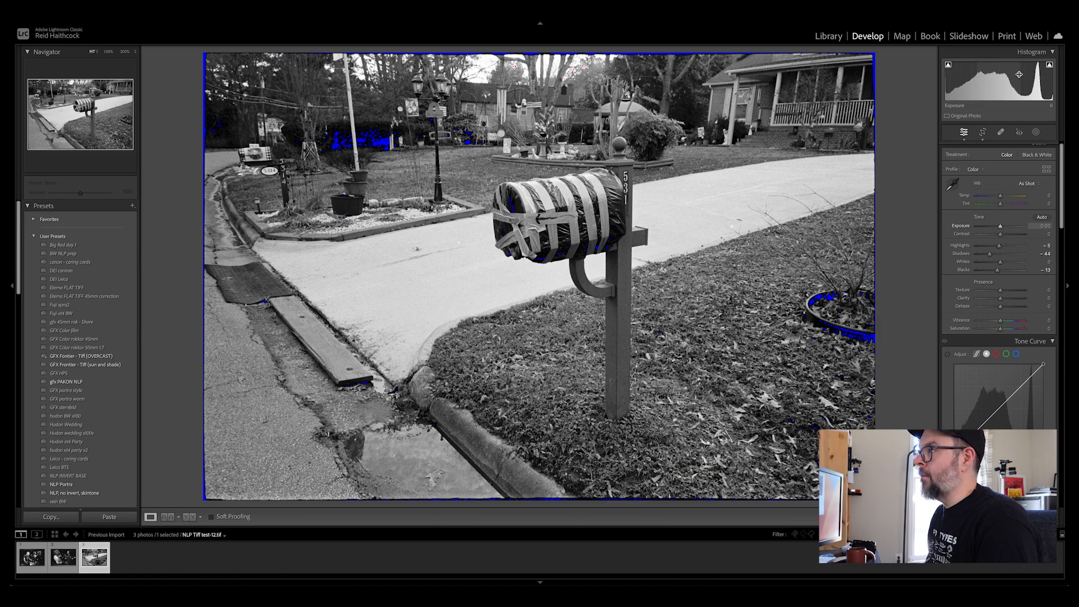
pyautogui.moveTo(1044, 76); pyautogui.dragTo(1051, 77)
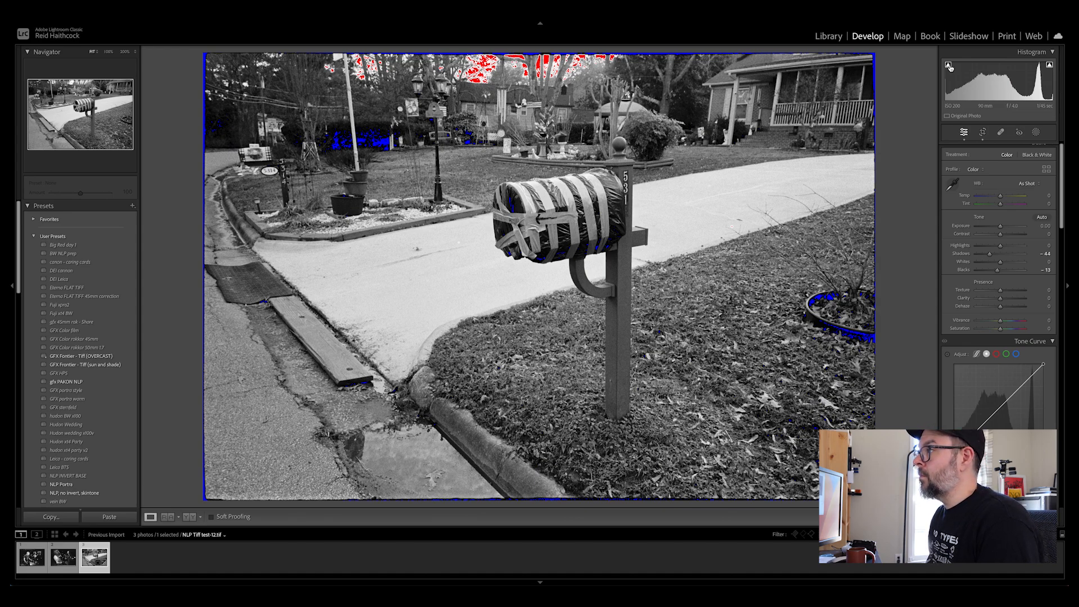
pyautogui.click(1049, 65)
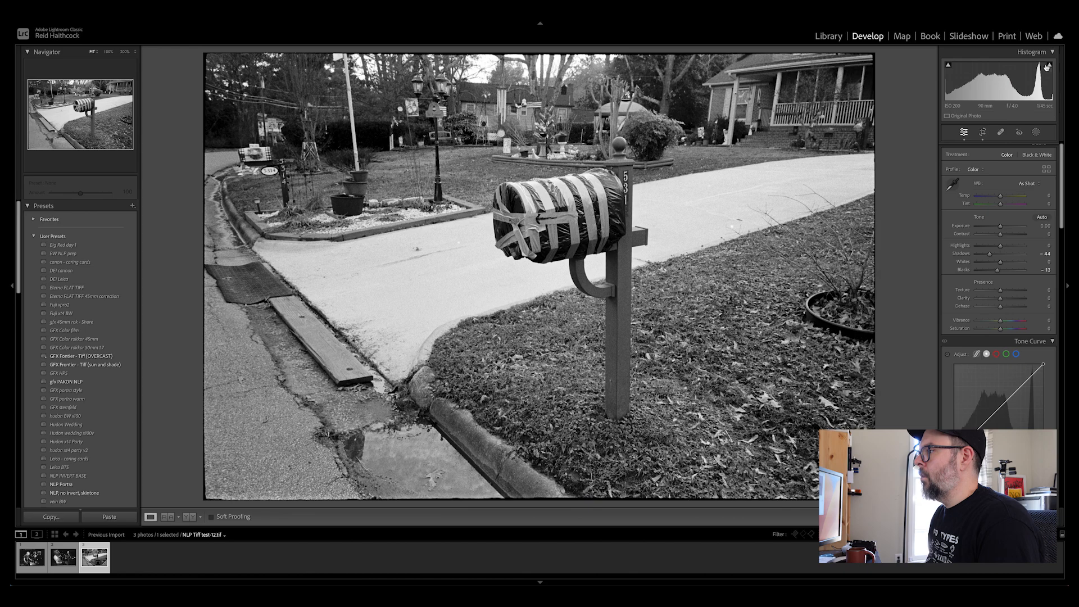
# - Adjust the mailbox photo to Exposure +0.10, Contrast +42, Highlights +15, Shadows -48 and Blacks -38
pyautogui.moveTo(1002, 227); pyautogui.dragTo(1003, 227)
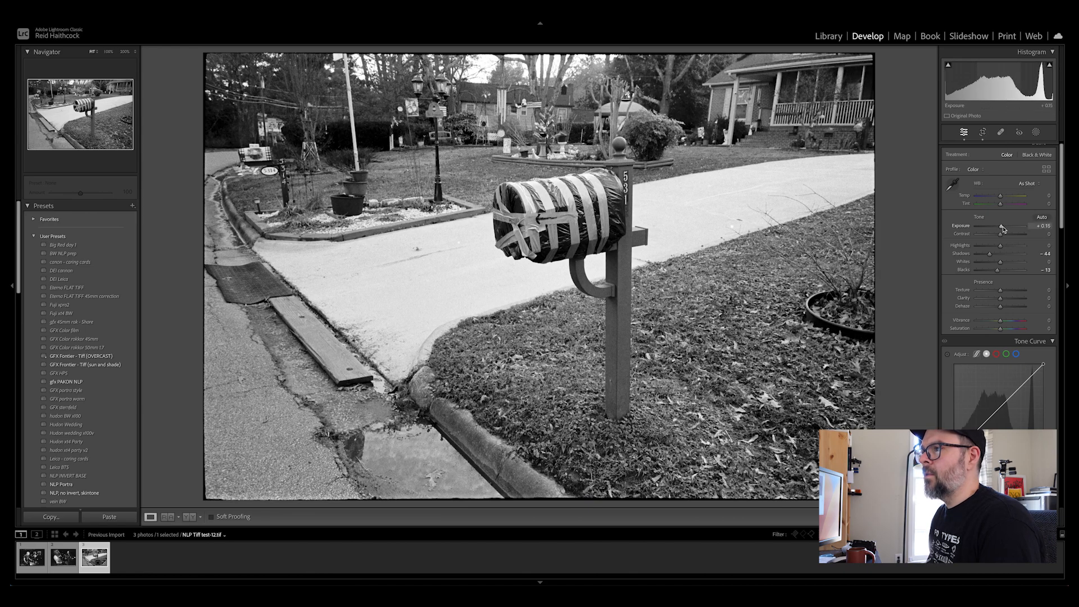
pyautogui.moveTo(1001, 234); pyautogui.dragTo(991, 263)
pyautogui.scroll(-1, 992, 258)
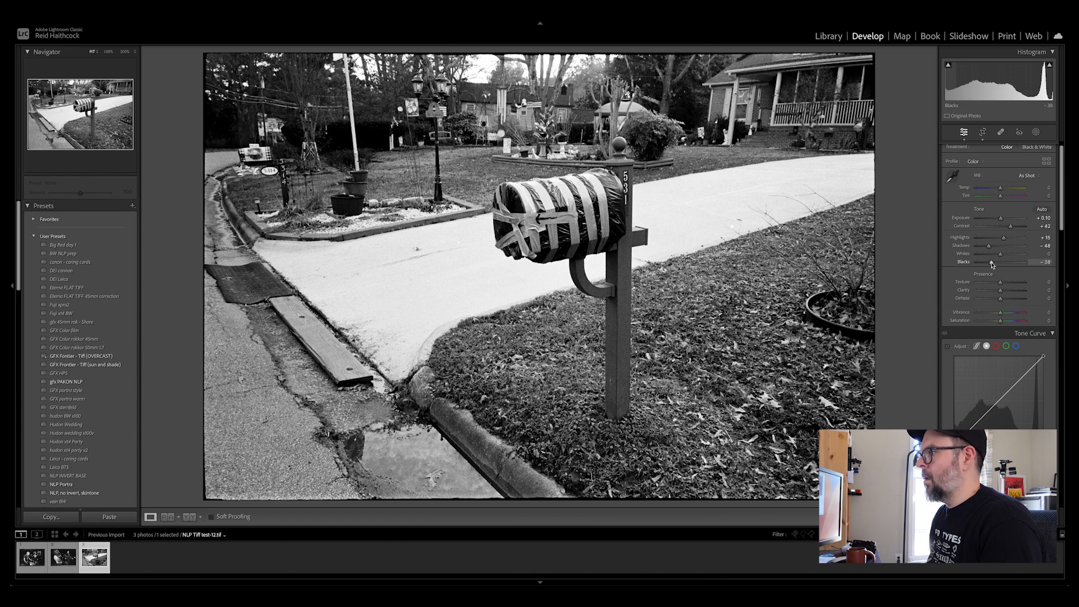
# - Shape a custom tone curve with added points, the upper one at input 188 and output 187, and check the photo for clipping
pyautogui.scroll(-3, 992, 270)
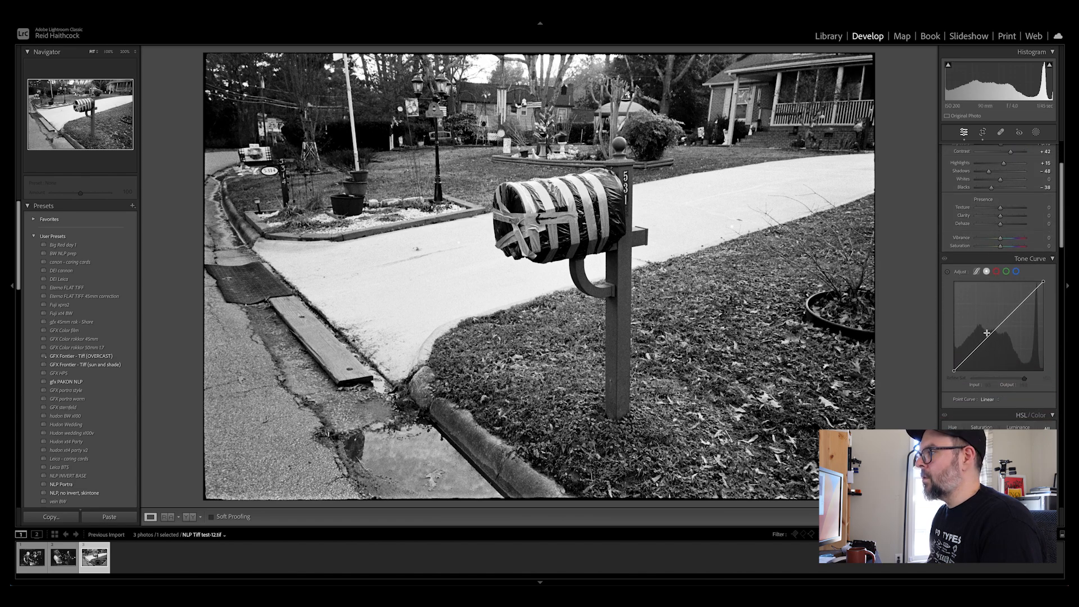
pyautogui.moveTo(979, 345); pyautogui.dragTo(1021, 303)
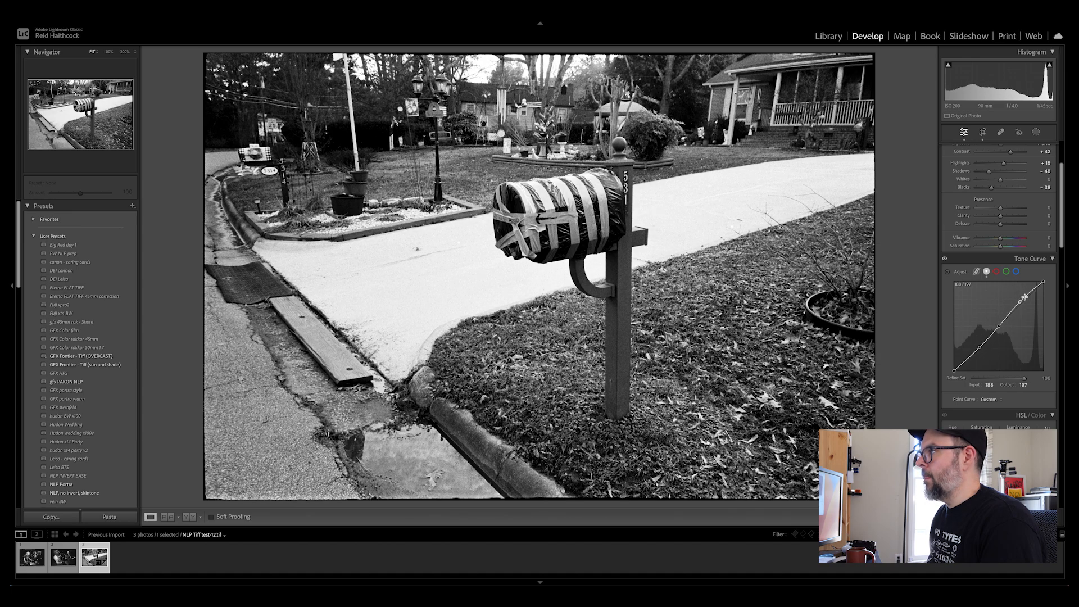
pyautogui.moveTo(1050, 65)
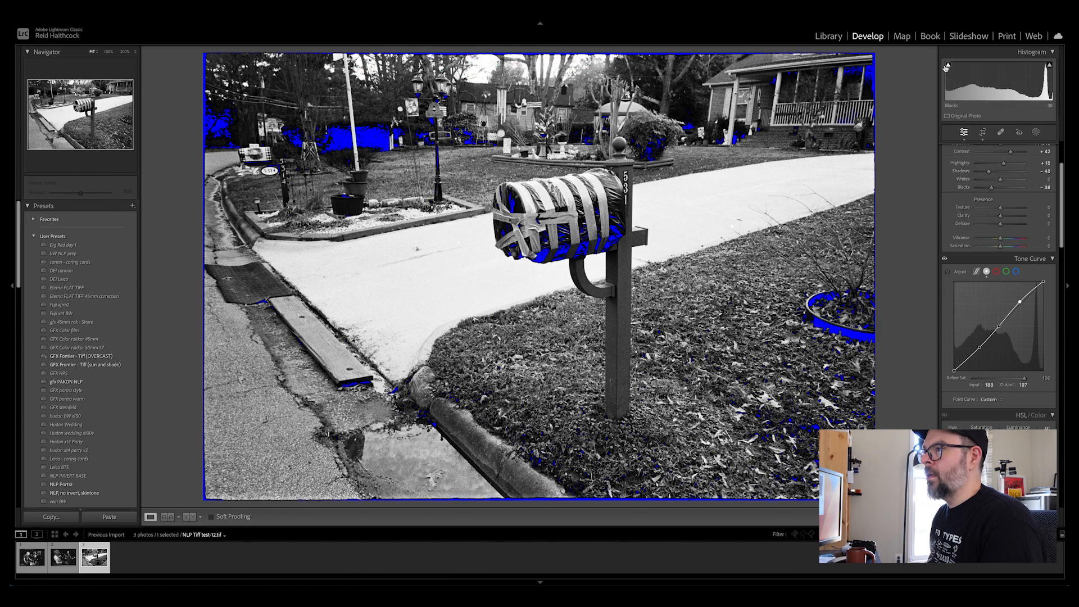
pyautogui.scroll(-1, 989, 256)
pyautogui.scroll(-8, 990, 257)
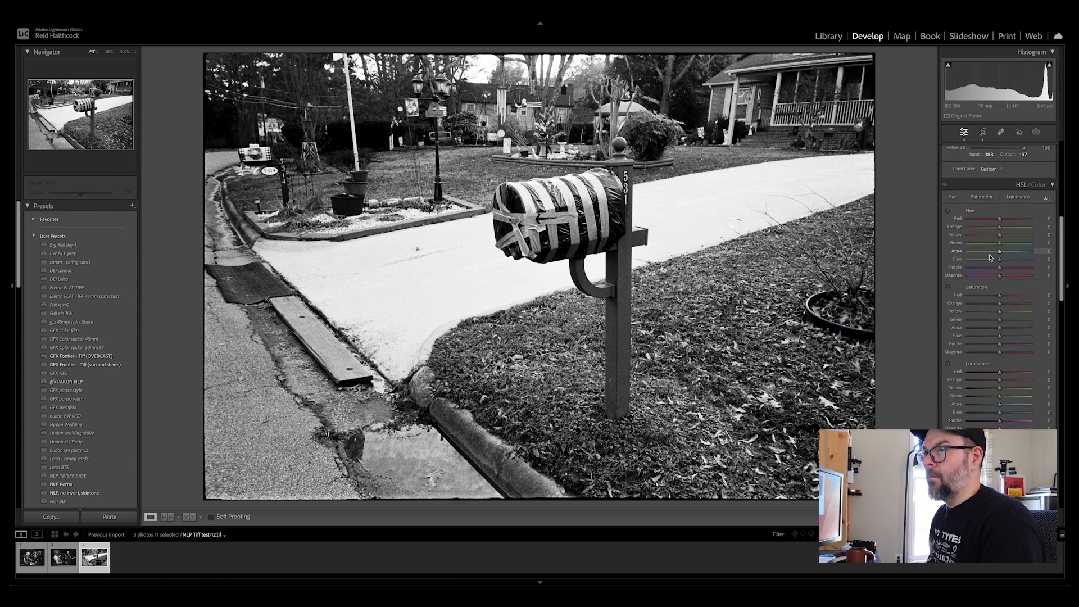
# - Set the mailbox photo's Sharpening Amount to 23 and inspect the mailbox at 100% magnification
pyautogui.scroll(-10, 990, 257)
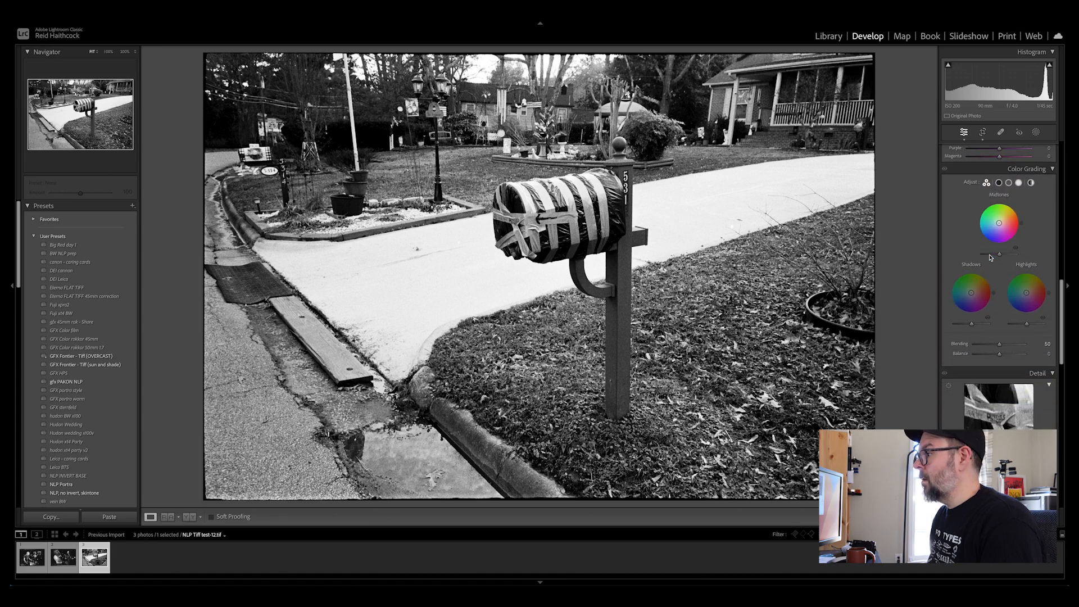
pyautogui.scroll(-5, 990, 257)
pyautogui.click(983, 359)
pyautogui.moveTo(983, 360); pyautogui.dragTo(983, 359)
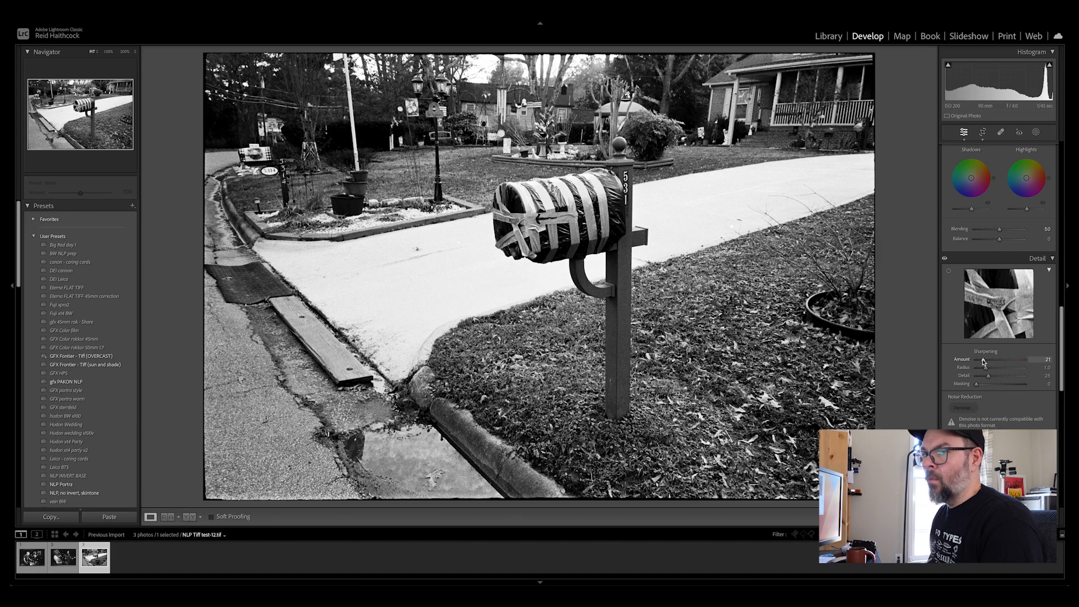
pyautogui.moveTo(982, 361); pyautogui.dragTo(984, 361)
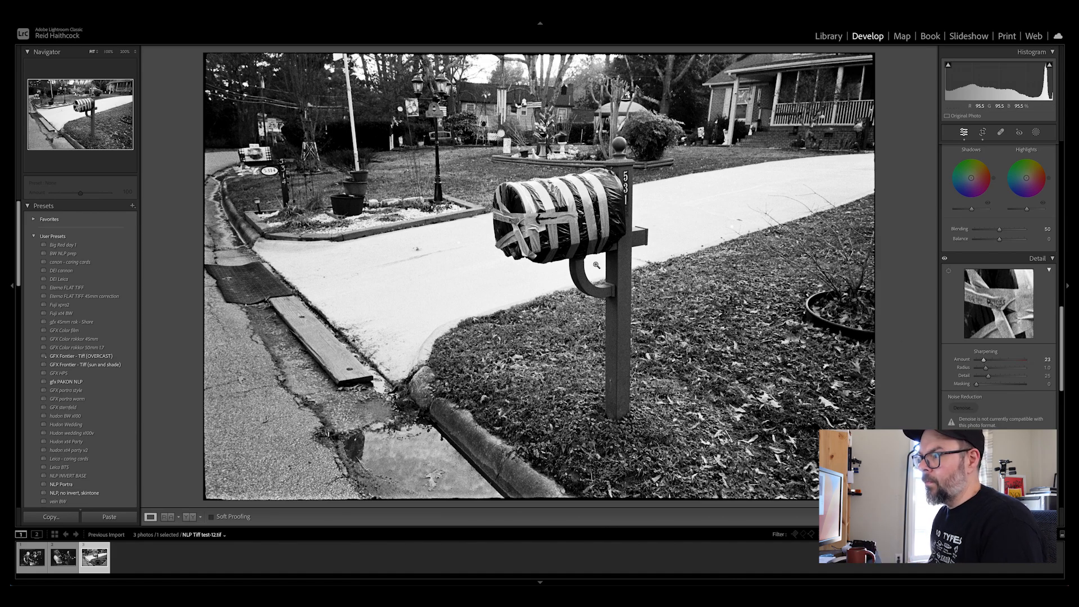
pyautogui.click(567, 258)
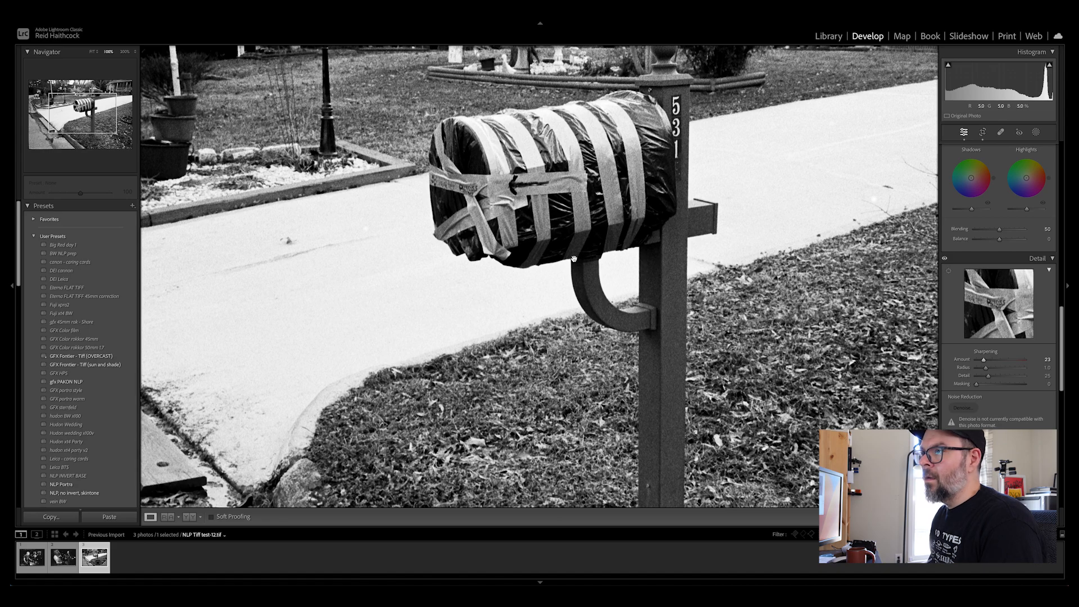
pyautogui.click(573, 259)
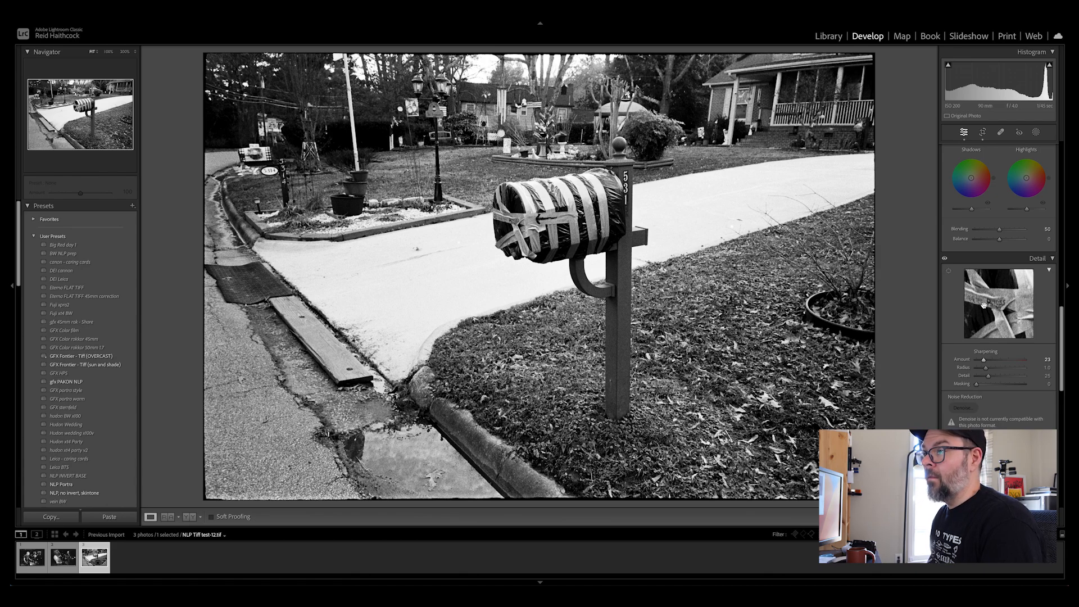
# - Set the manual lens Distortion Amount to -2, using the grid overlay to straighten the mailbox photo
pyautogui.scroll(-1, 983, 305)
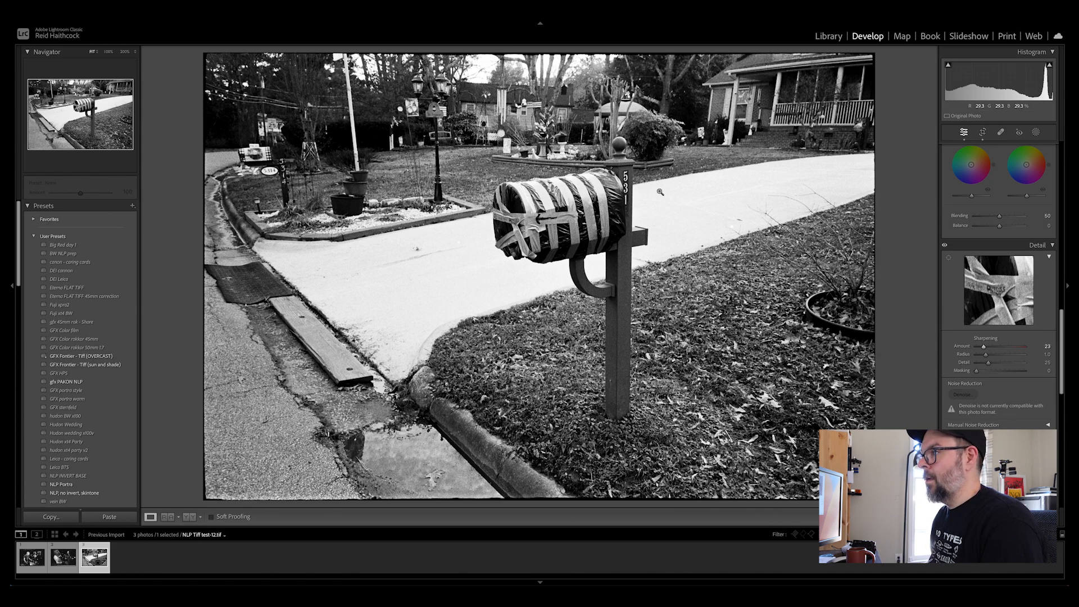
pyautogui.scroll(-5, 1005, 304)
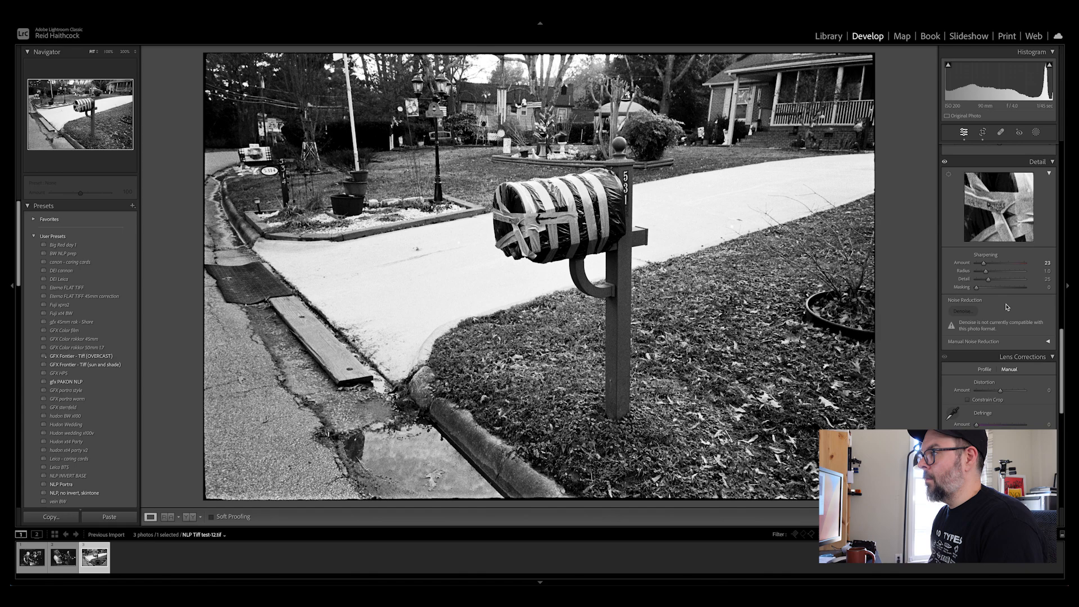
pyautogui.moveTo(1000, 320); pyautogui.dragTo(998, 322)
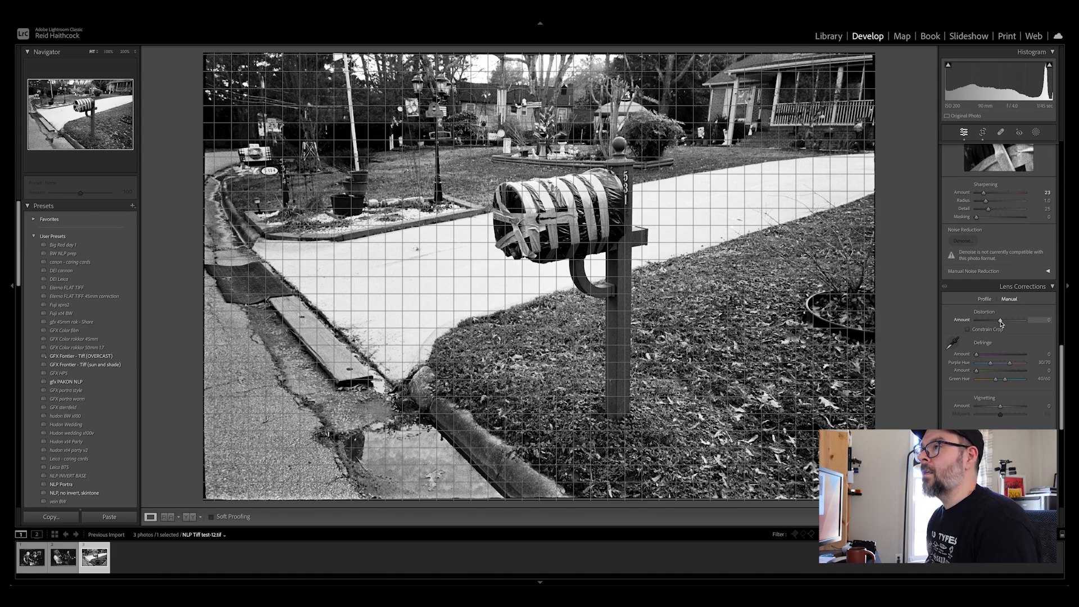
pyautogui.moveTo(1000, 320); pyautogui.dragTo(1000, 323)
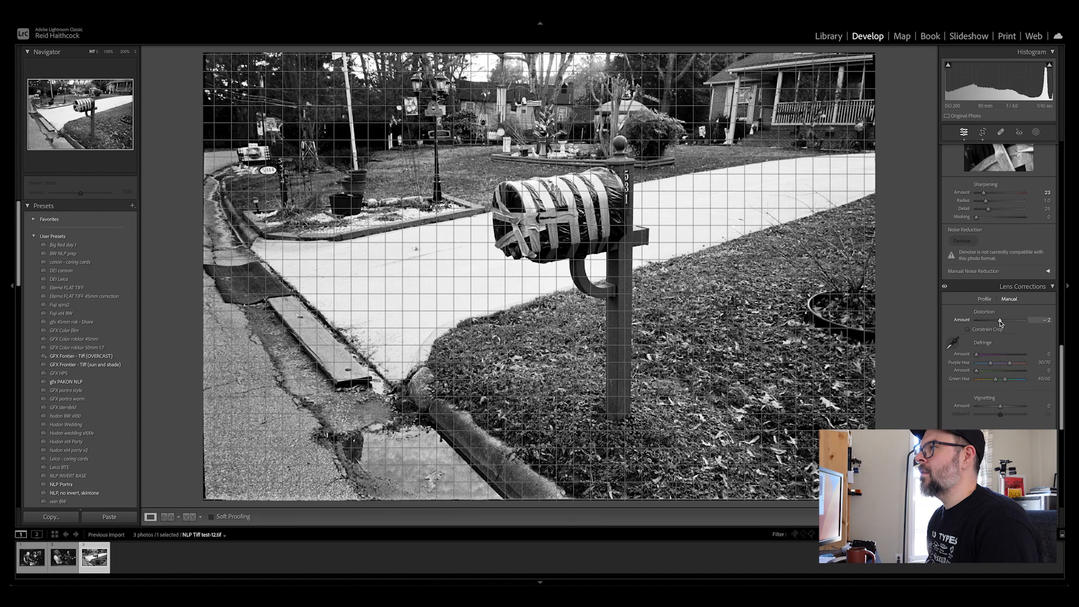
pyautogui.moveTo(1000, 321); pyautogui.dragTo(999, 322)
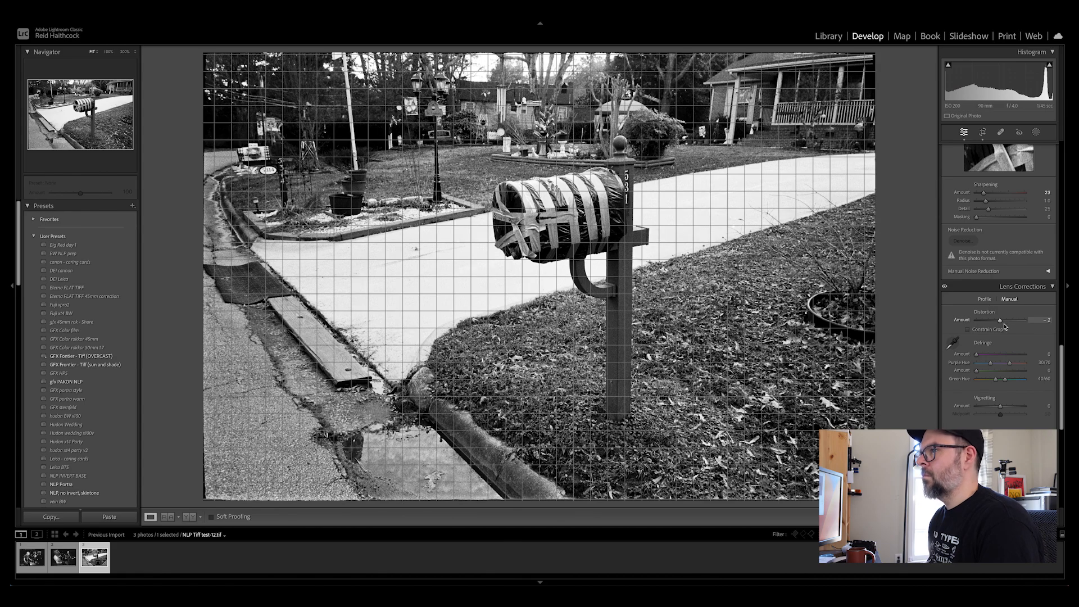
pyautogui.scroll(-3, 983, 324)
pyautogui.scroll(-3, 984, 325)
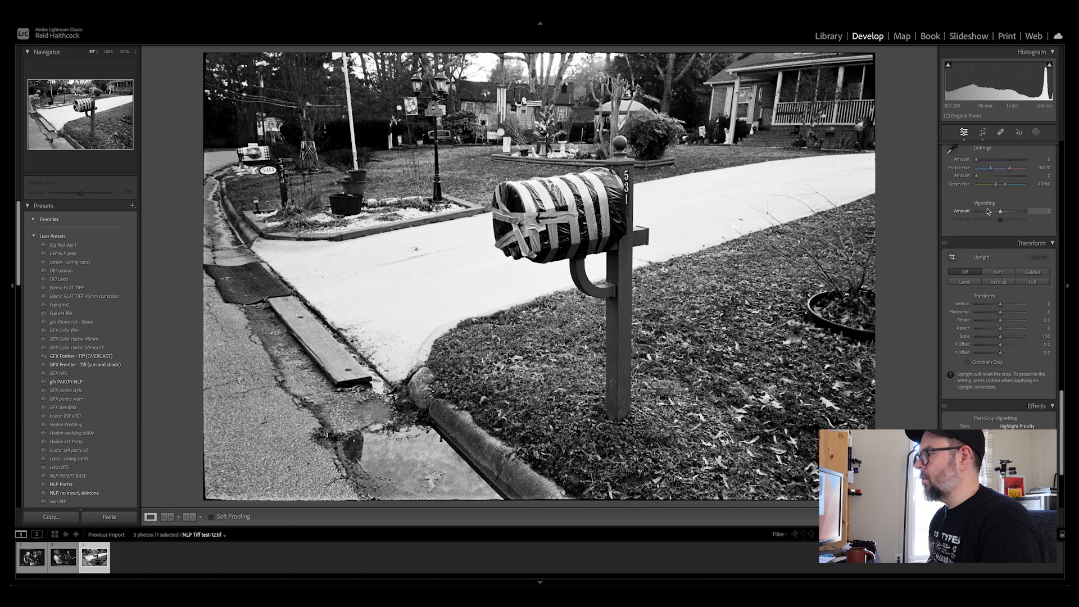
pyautogui.scroll(-2, 991, 281)
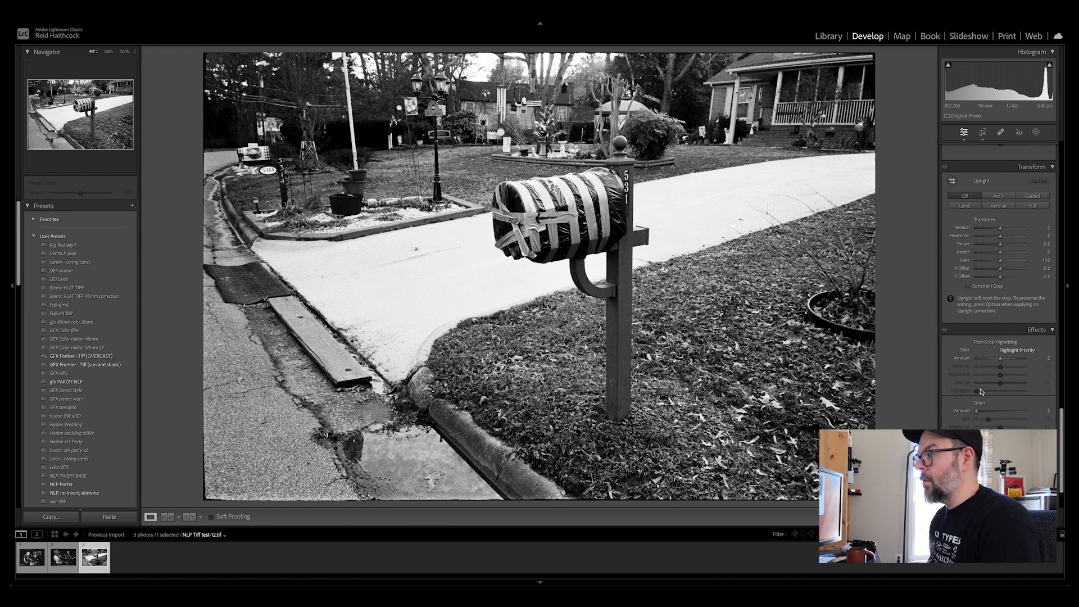
pyautogui.scroll(-10, 982, 391)
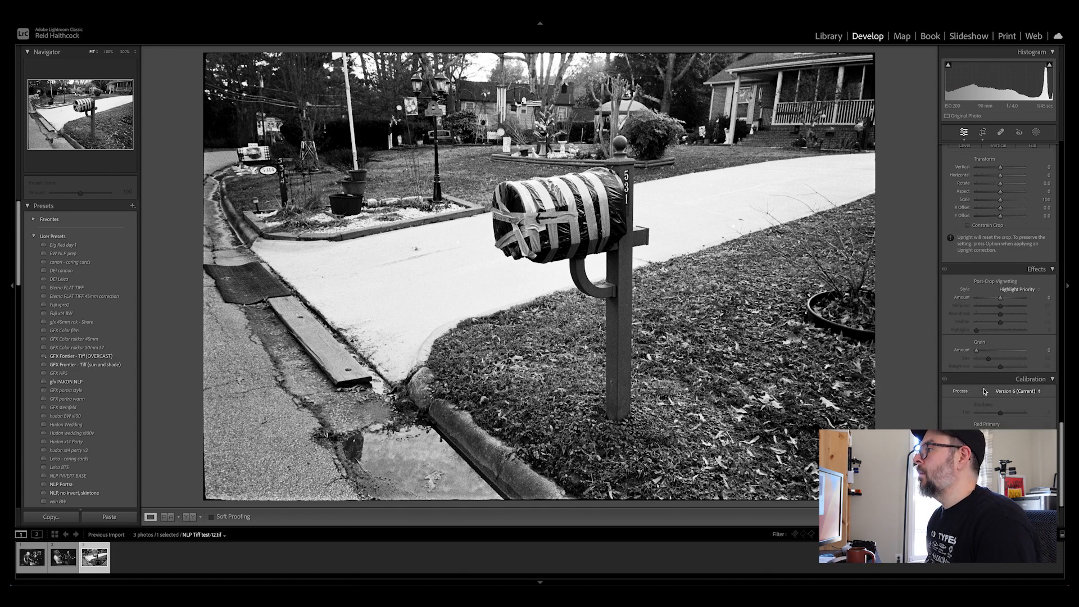
pyautogui.scroll(12, 984, 388)
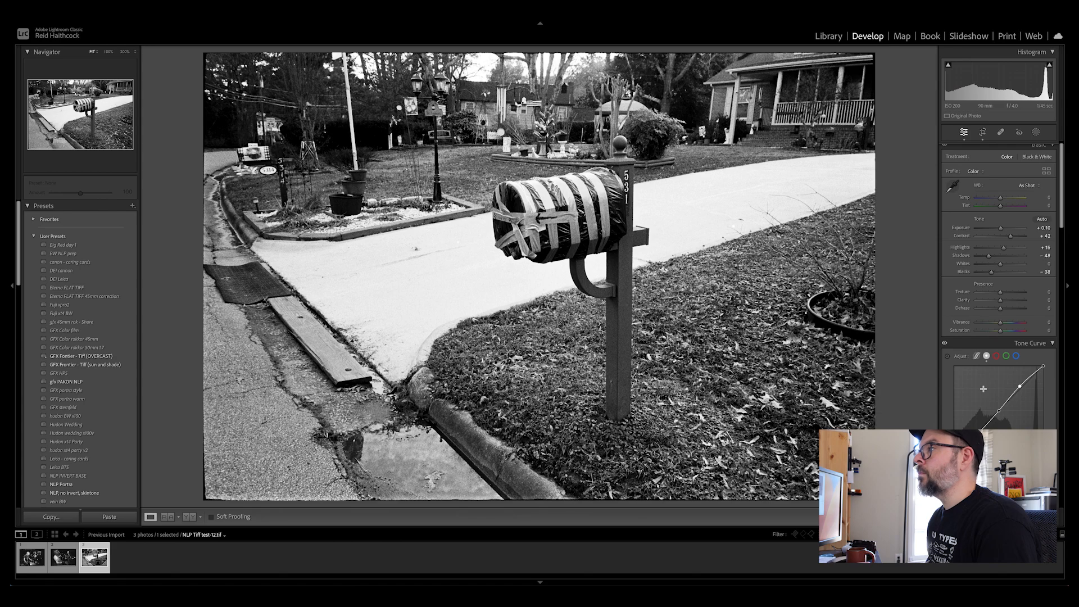
pyautogui.scroll(2, 983, 388)
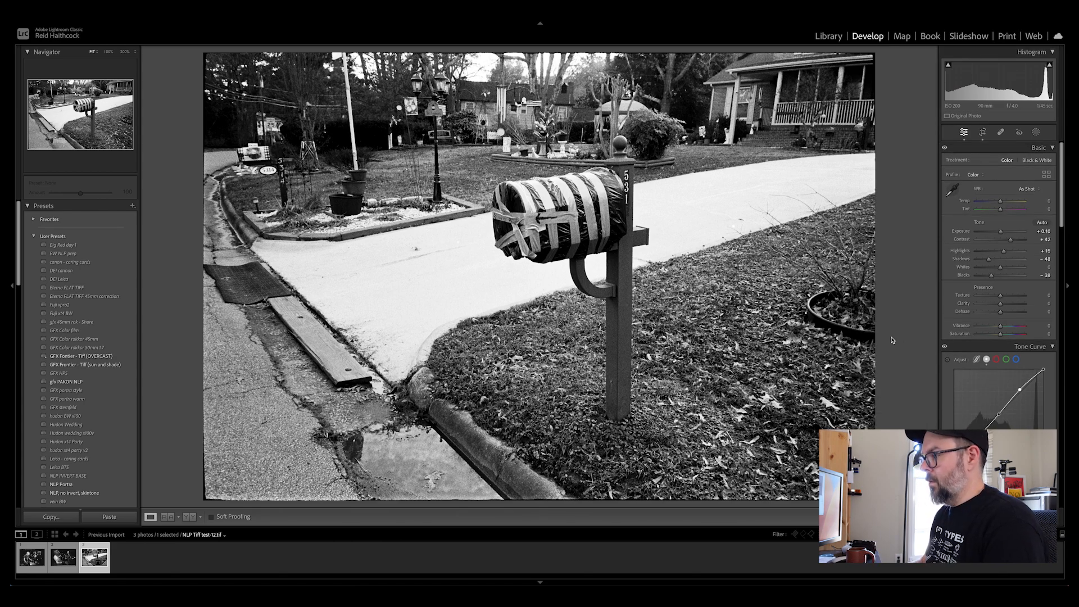
# - Copy the mailbox photo's develop settings, also including Lens Corrections, Transform, Effects and Crop
pyautogui.press('super+shift+c')
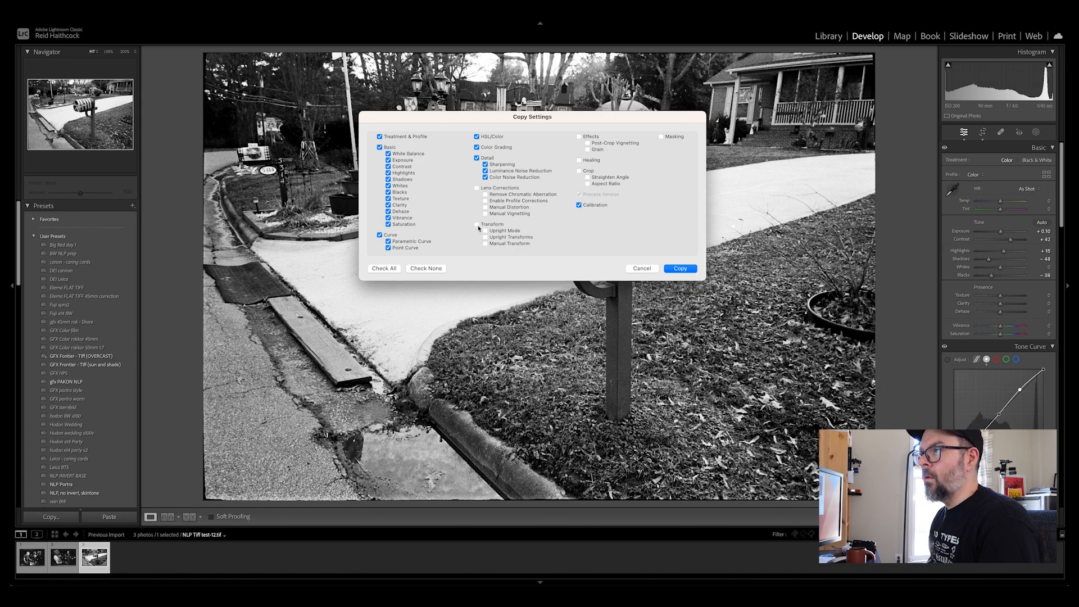
pyautogui.click(476, 188)
pyautogui.click(476, 224)
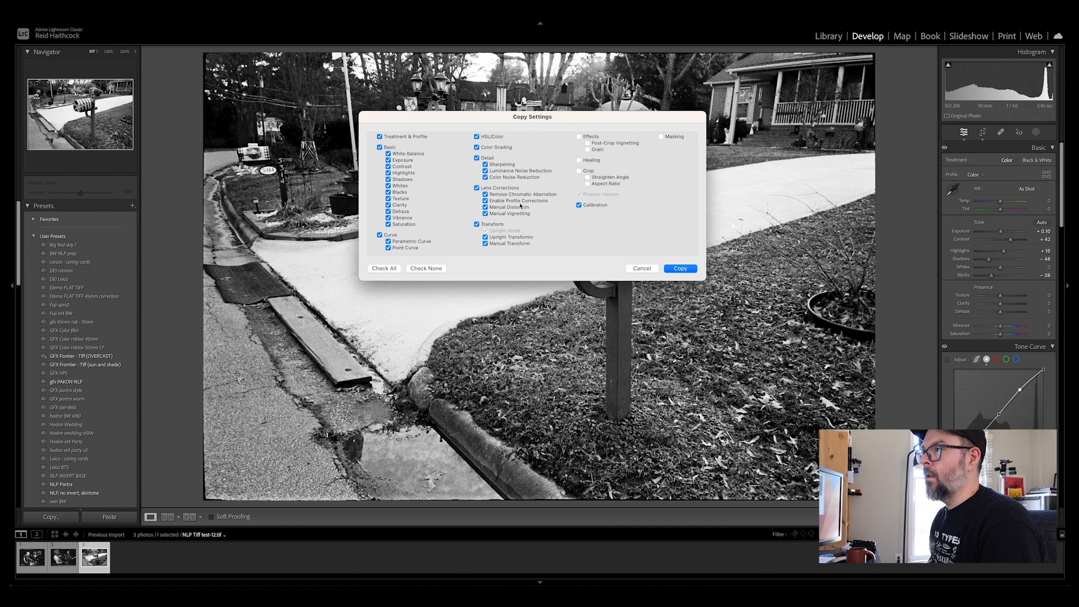
pyautogui.click(580, 136)
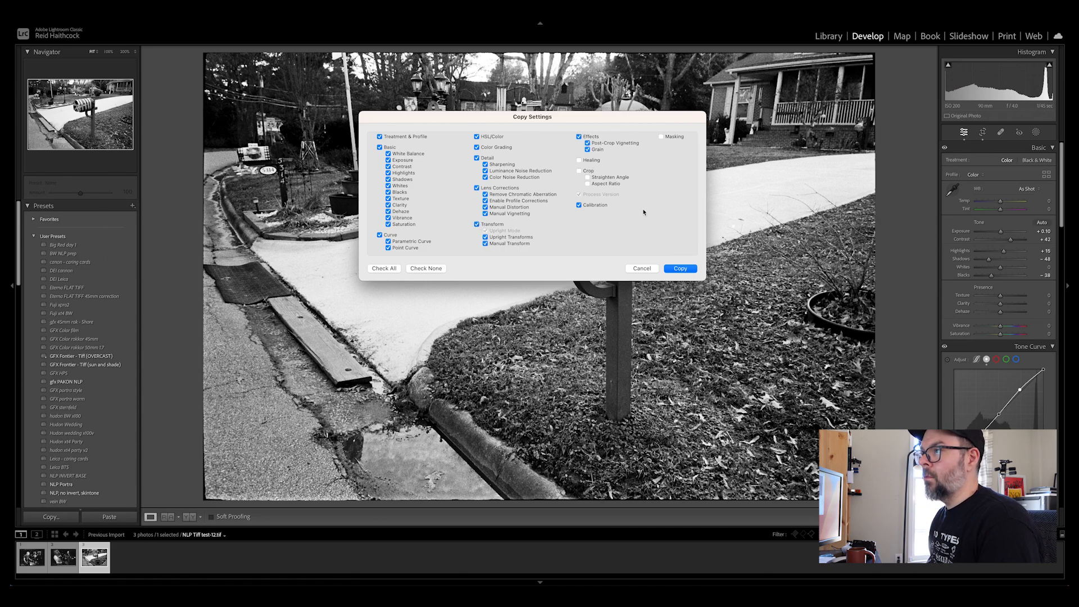
pyautogui.click(579, 171)
pyautogui.click(679, 268)
# - Paste the copied settings onto the previous band photo, NLP Tiff test-11.tif, and check its crop
pyautogui.press('Left')
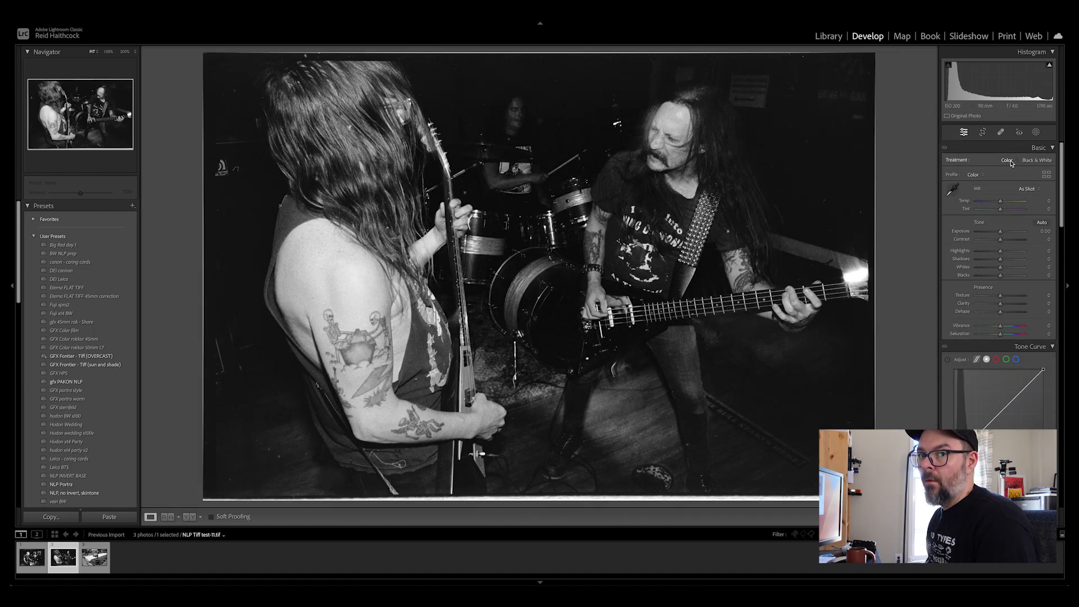
pyautogui.hotkey('ctrl', 'shift', 'v')
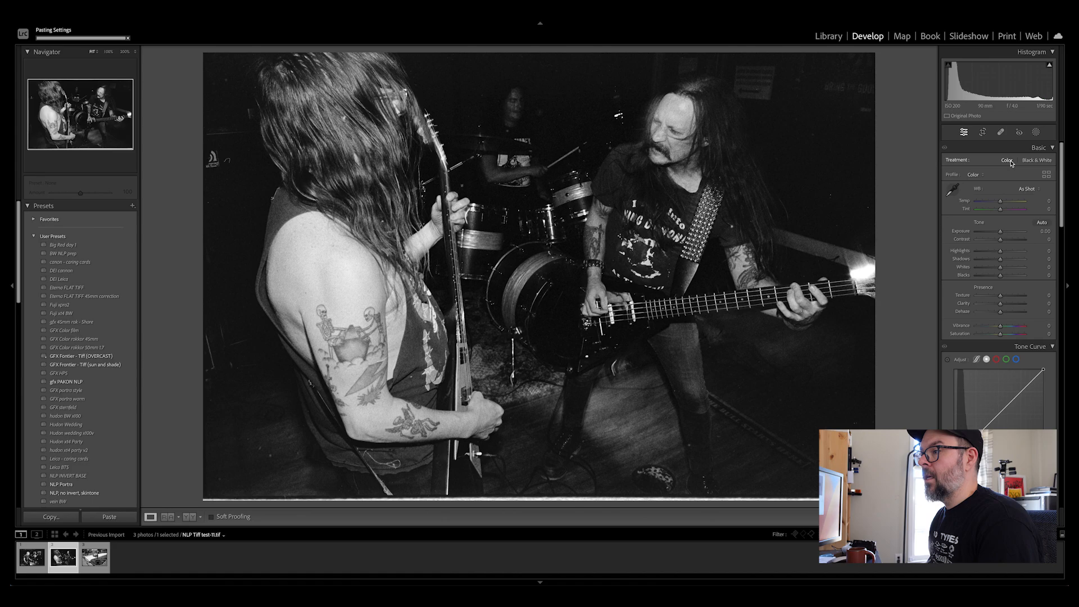
pyautogui.press('r')
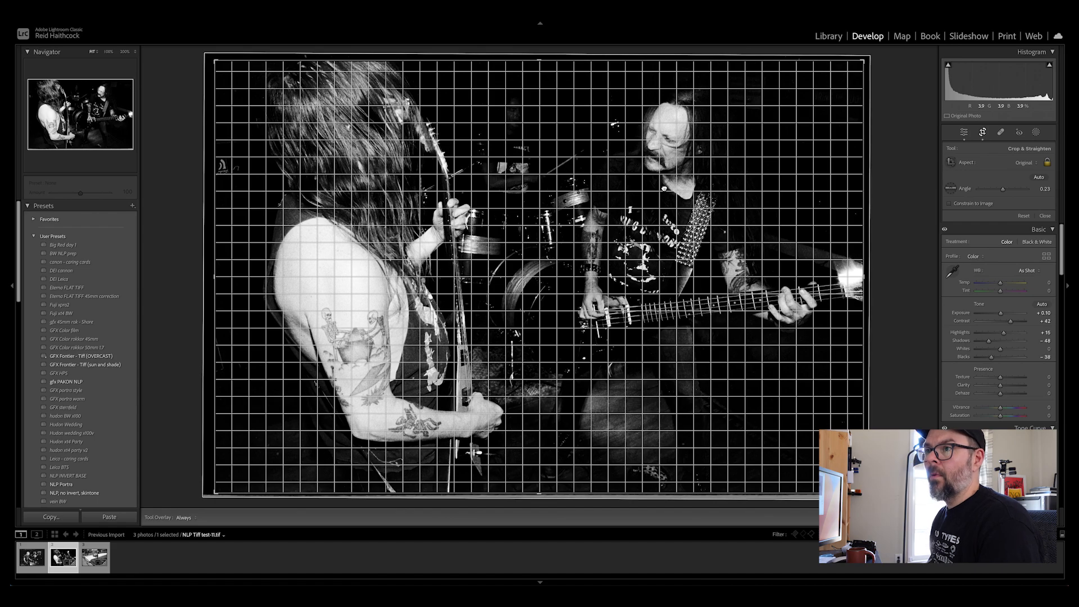
pyautogui.press('Return')
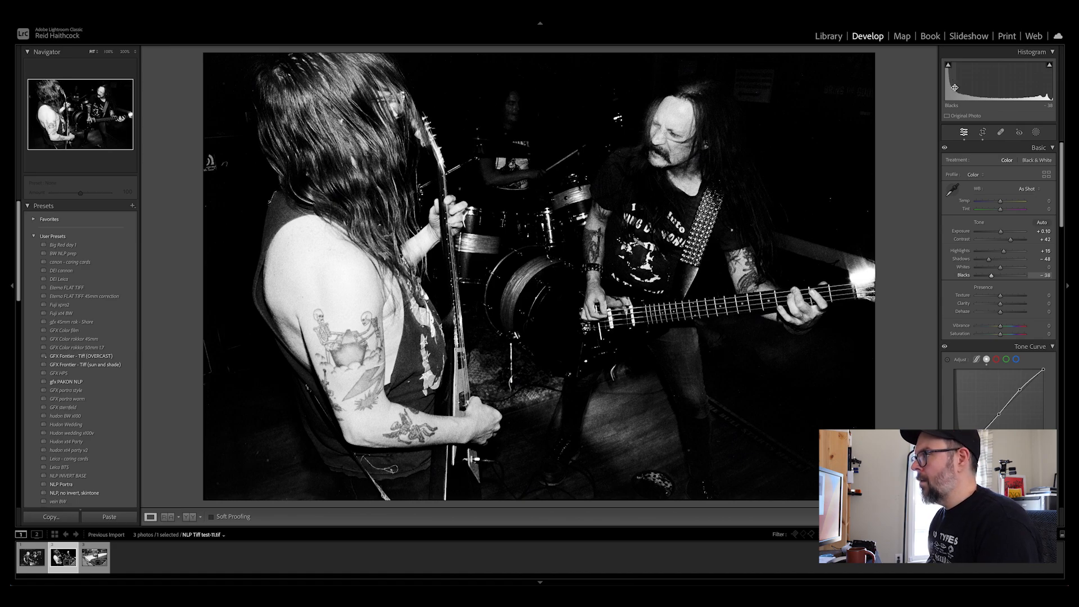
# - Set the band photo's Shadows to +32, Highlights and Whites to +26, and Exposure to +0.24
pyautogui.moveTo(966, 84); pyautogui.dragTo(983, 84)
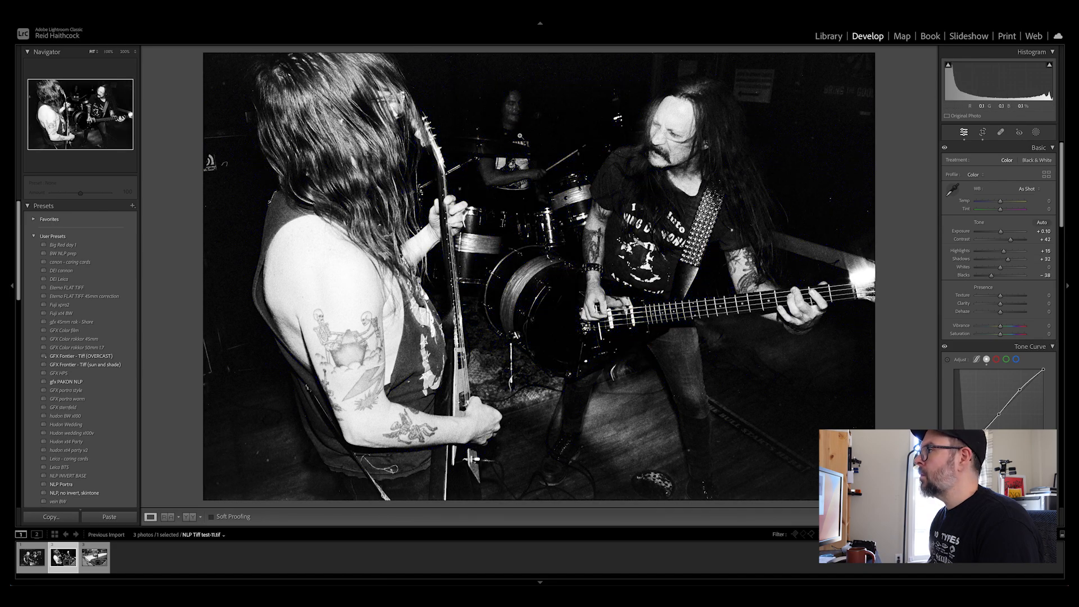
pyautogui.moveTo(1034, 85); pyautogui.dragTo(1038, 85)
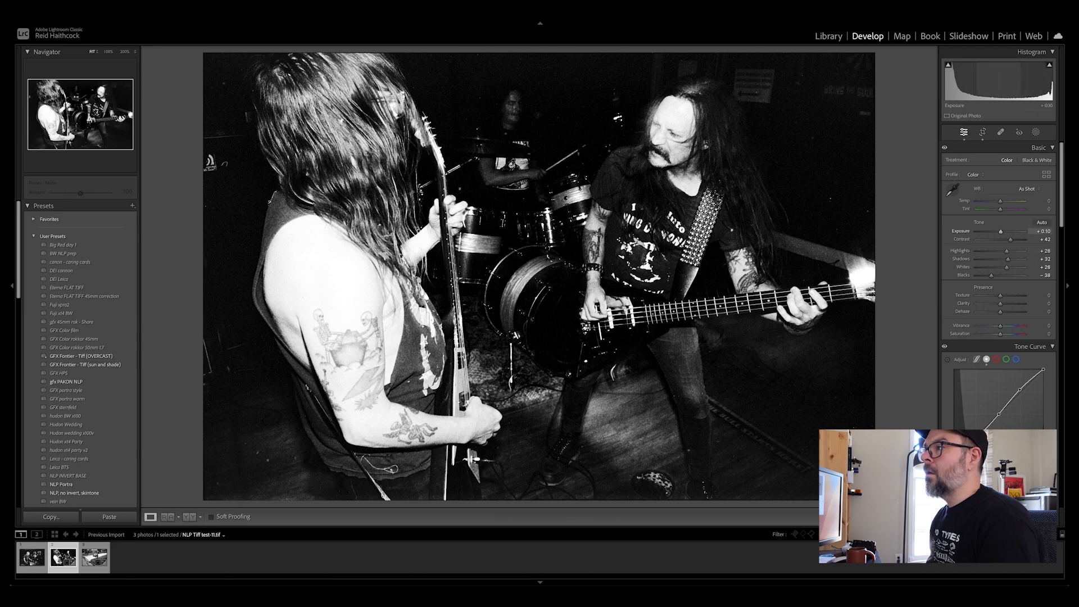
pyautogui.moveTo(997, 79); pyautogui.dragTo(1006, 79)
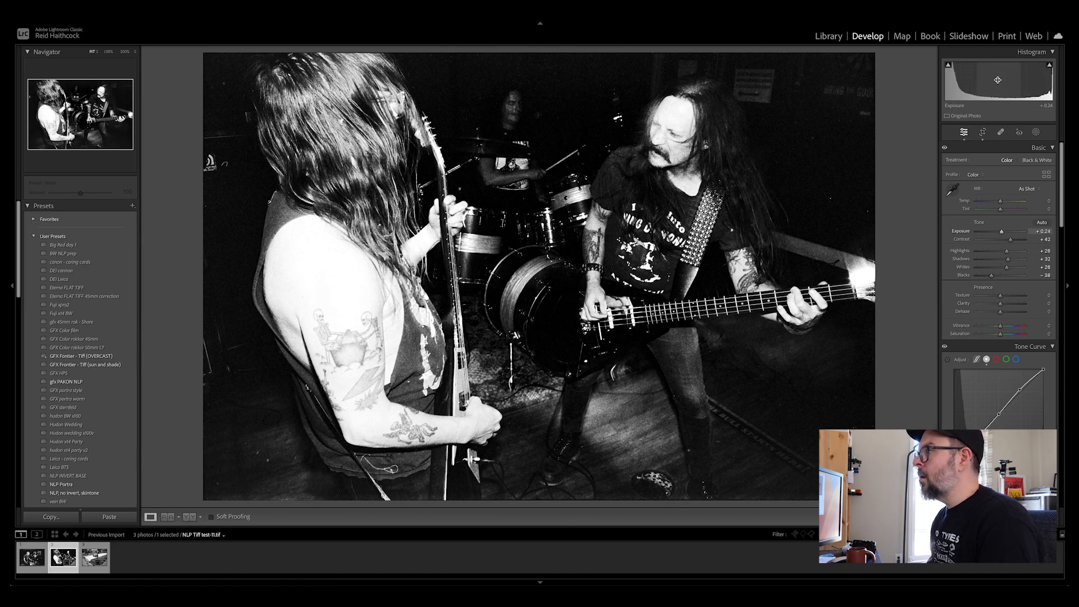
# - Refine the band photo with slightly lower Shadows, Exposure +0.10 and Highlights +22, and check for shadow clipping
pyautogui.moveTo(964, 78); pyautogui.dragTo(980, 79)
pyautogui.moveTo(1018, 259); pyautogui.dragTo(1007, 259)
pyautogui.moveTo(970, 80); pyautogui.dragTo(967, 80)
pyautogui.moveTo(948, 66)
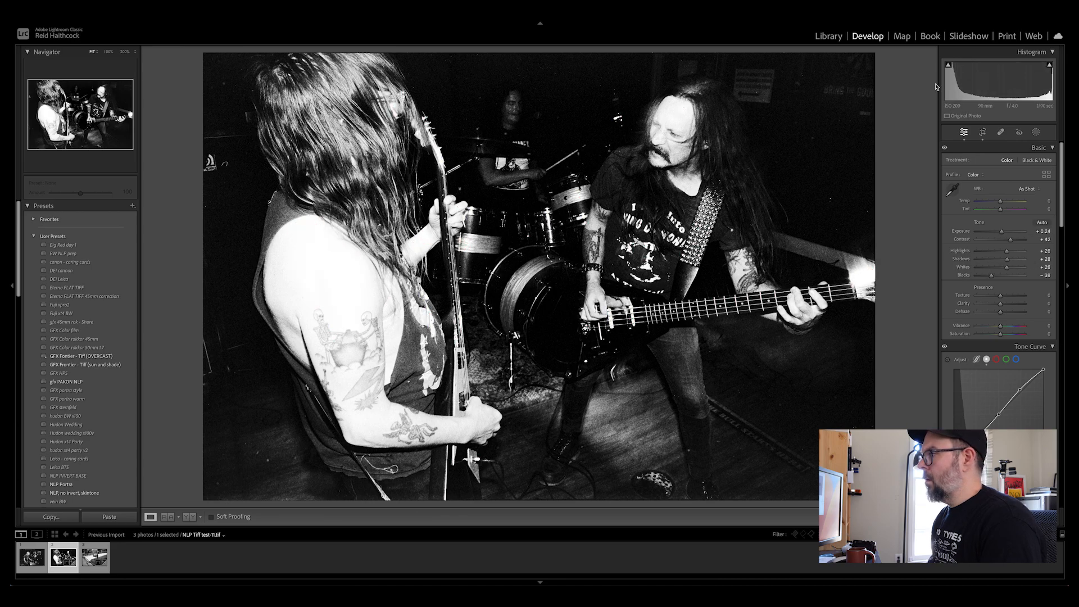
pyautogui.moveTo(1001, 232); pyautogui.dragTo(1010, 260)
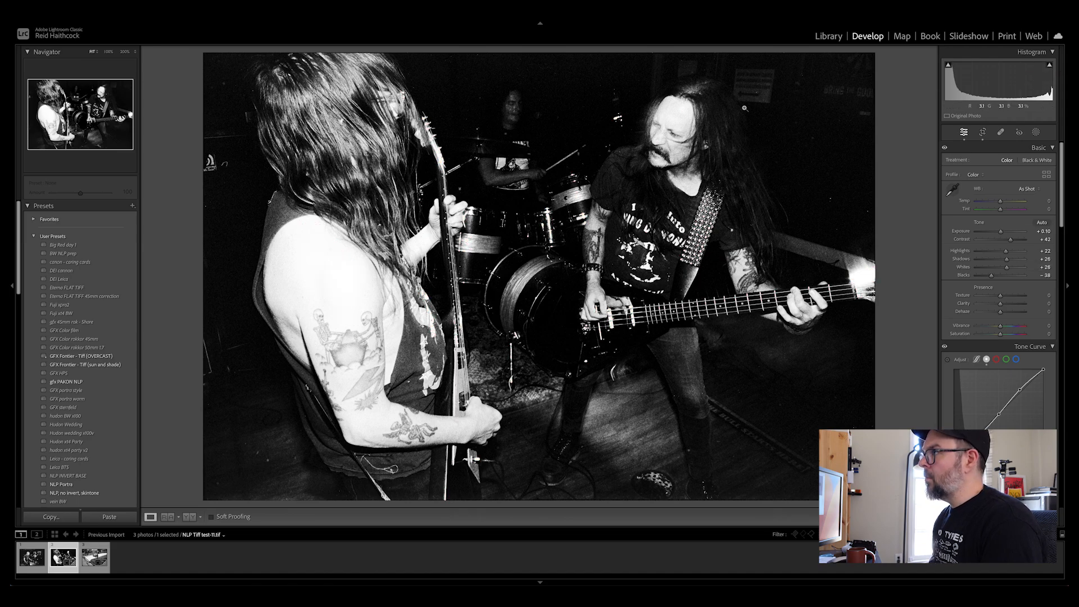
pyautogui.moveTo(948, 67)
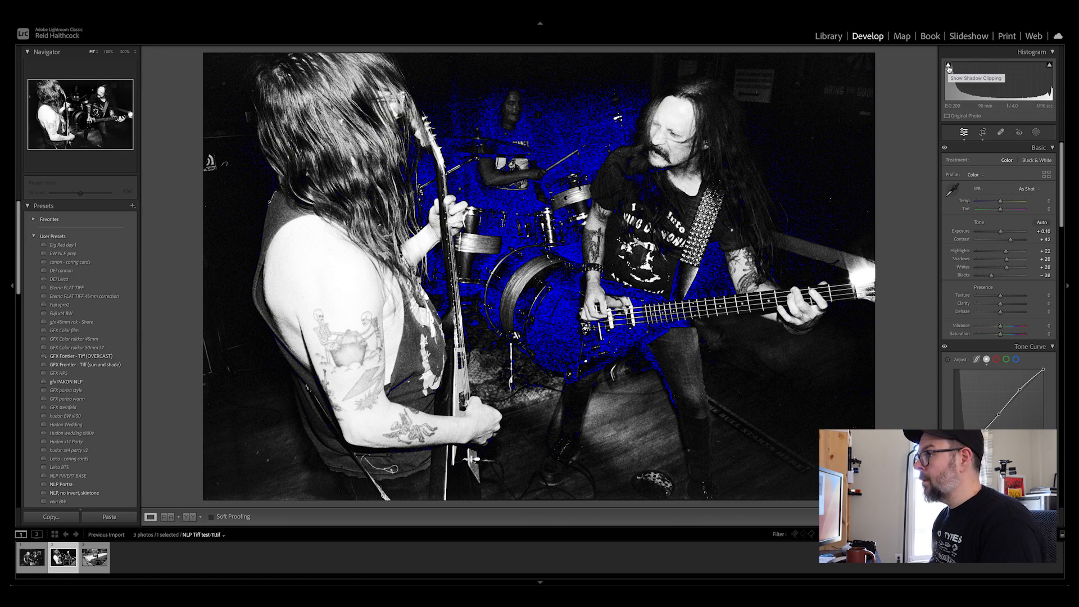
pyautogui.scroll(-3, 987, 196)
pyautogui.scroll(-8, 987, 196)
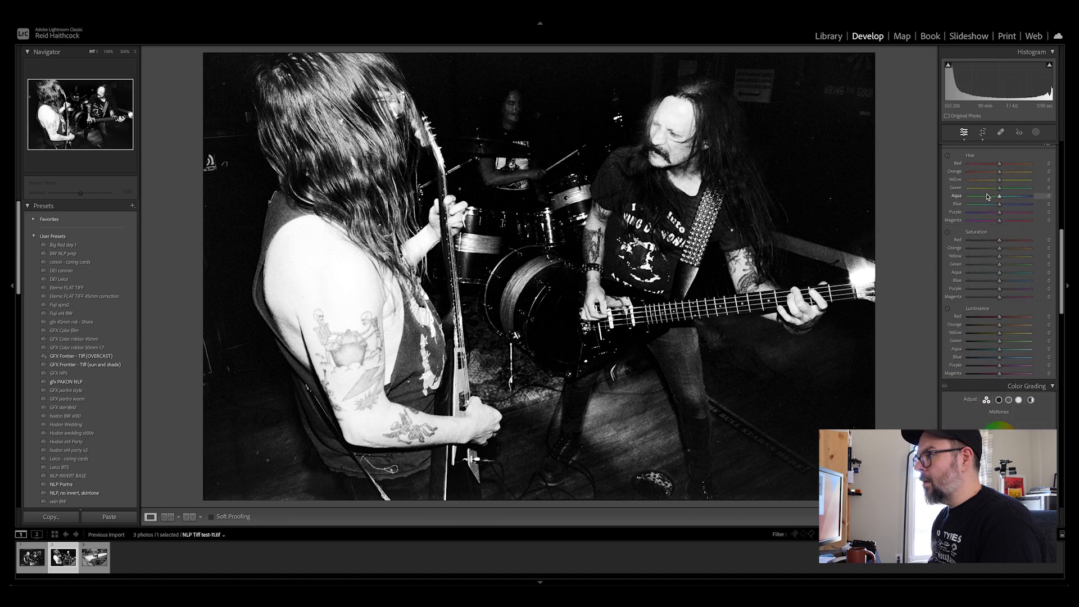
pyautogui.scroll(-10, 988, 196)
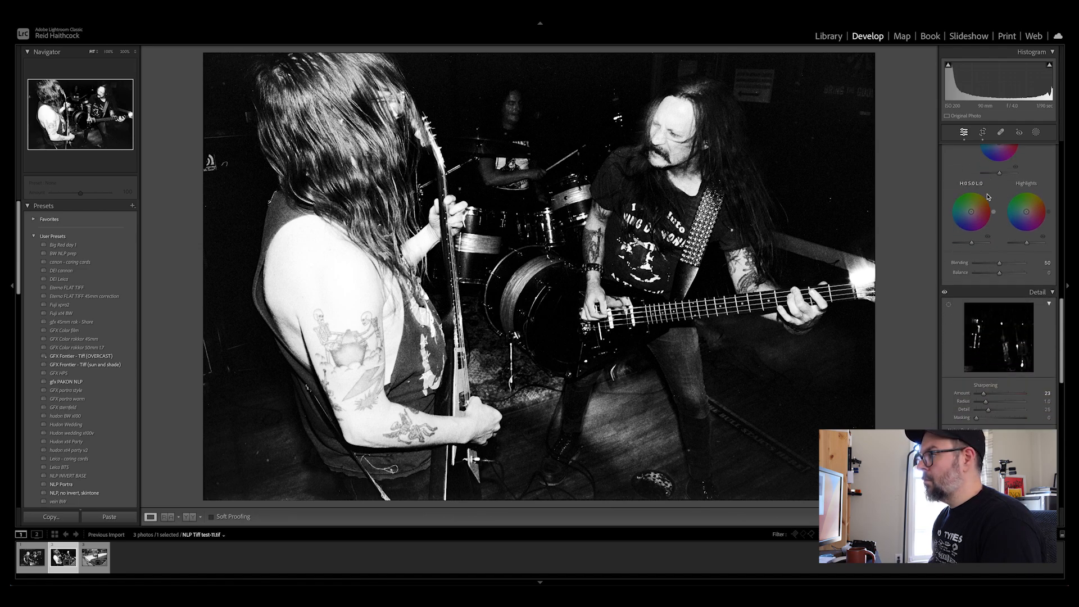
pyautogui.scroll(-1, 988, 196)
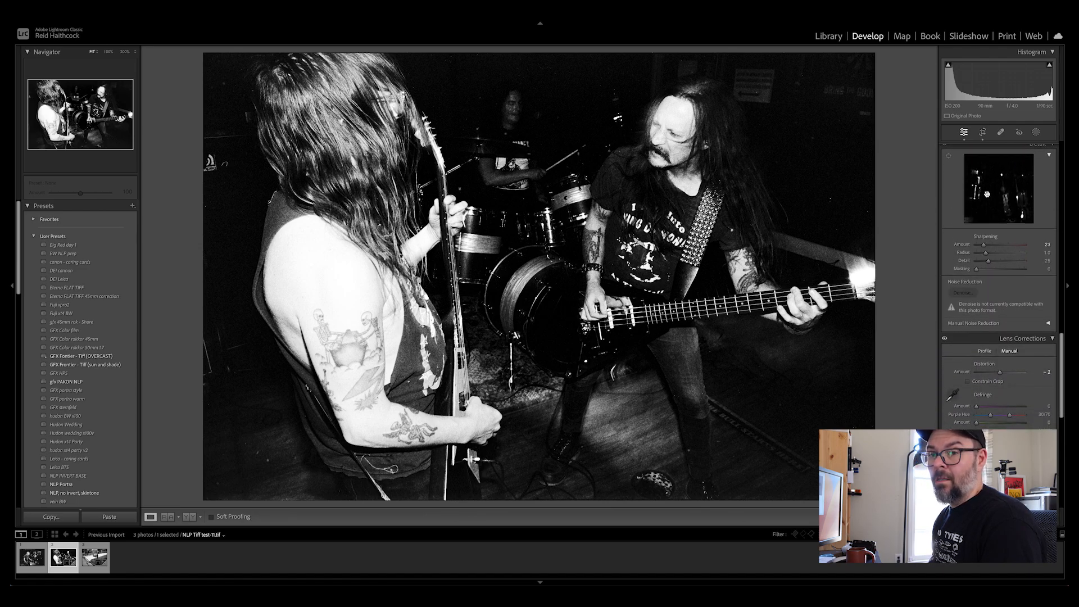
pyautogui.scroll(4, 987, 196)
pyautogui.scroll(10, 987, 196)
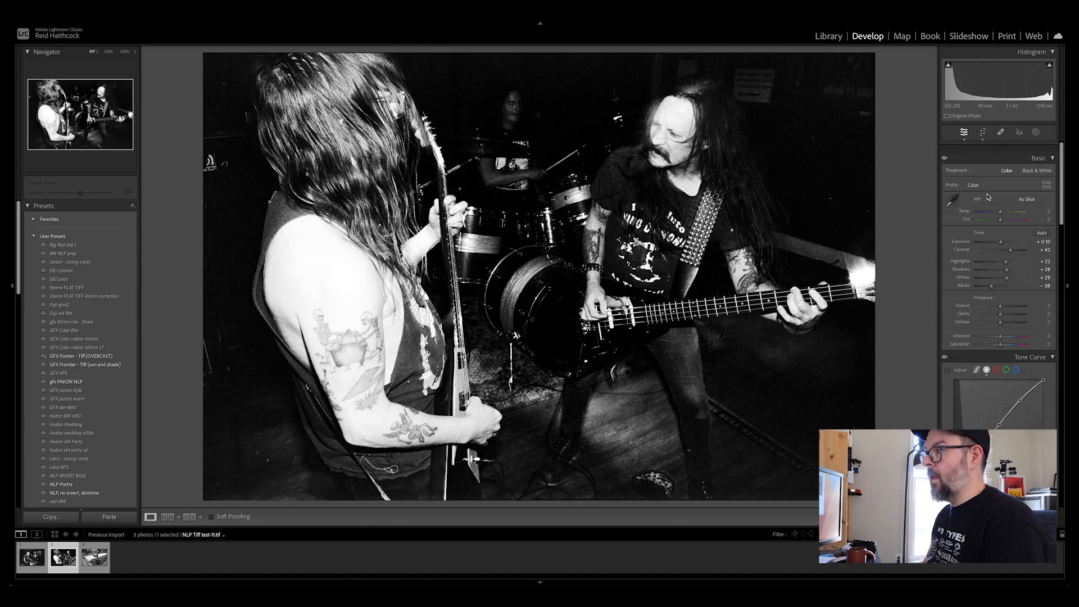
# - Copy this band photo's settings onto the first photo, NLP Tiff test-10.tif, and open its crop overlay for checking
pyautogui.hotkey('ctrl', 'shift', 'c')
pyautogui.press('Return')
pyautogui.press('Left')
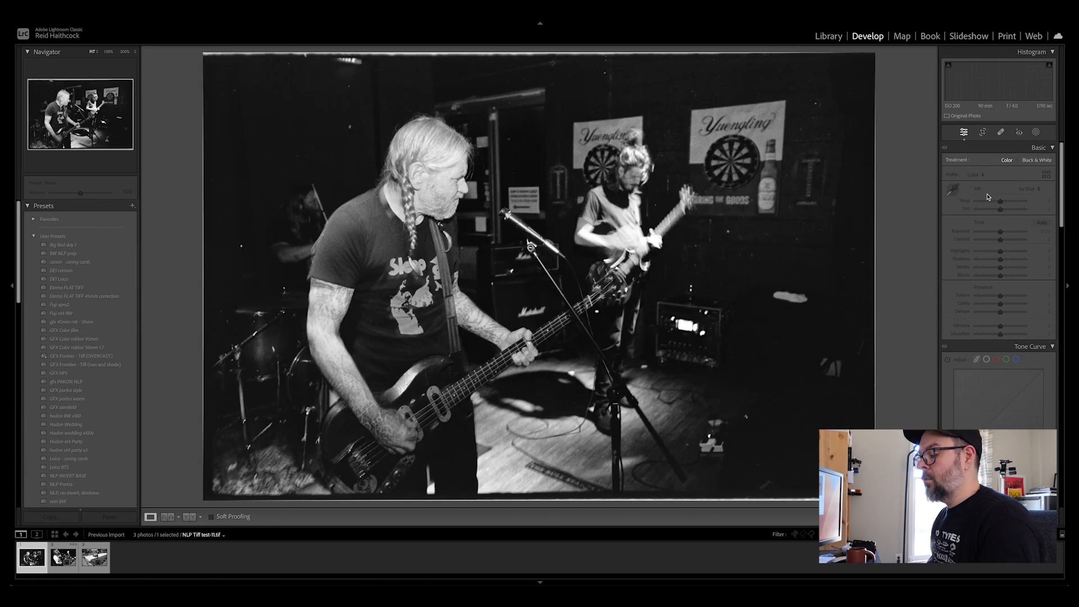
pyautogui.hotkey('ctrl', 'shift', 'v')
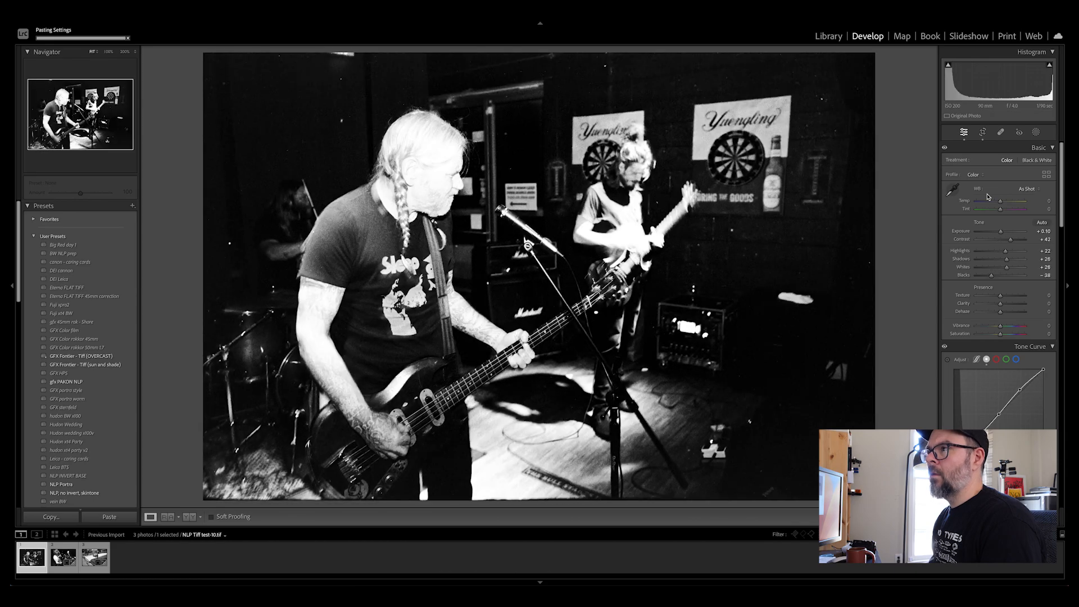
pyautogui.press('r')
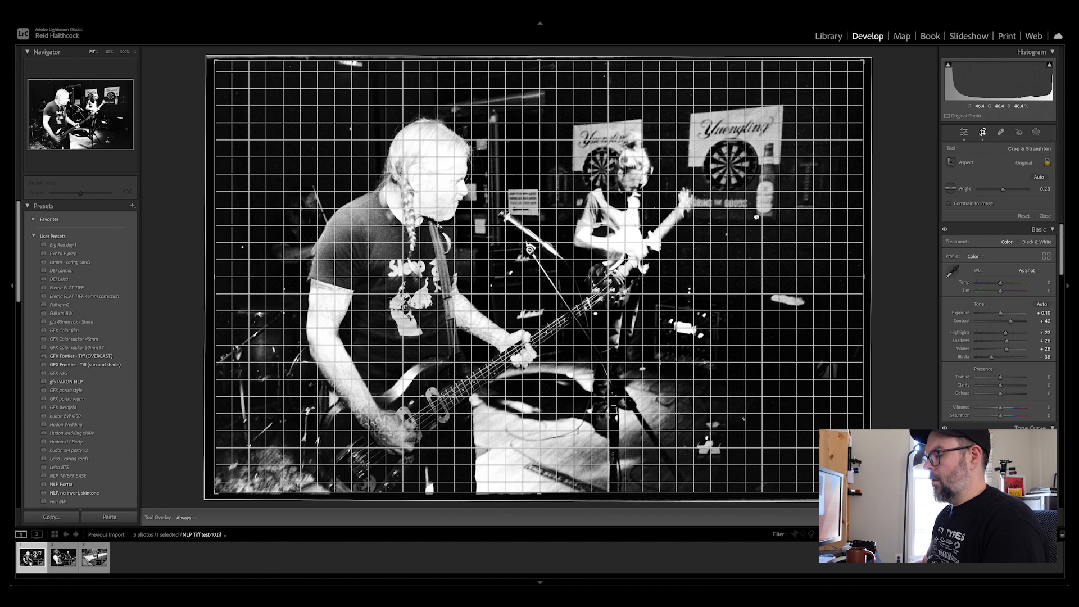
# - Close the crop overlay, then set the first band photo's Contrast to +37, Shadows to +11 and Highlights to +8, checking for clipping
pyautogui.press('r')
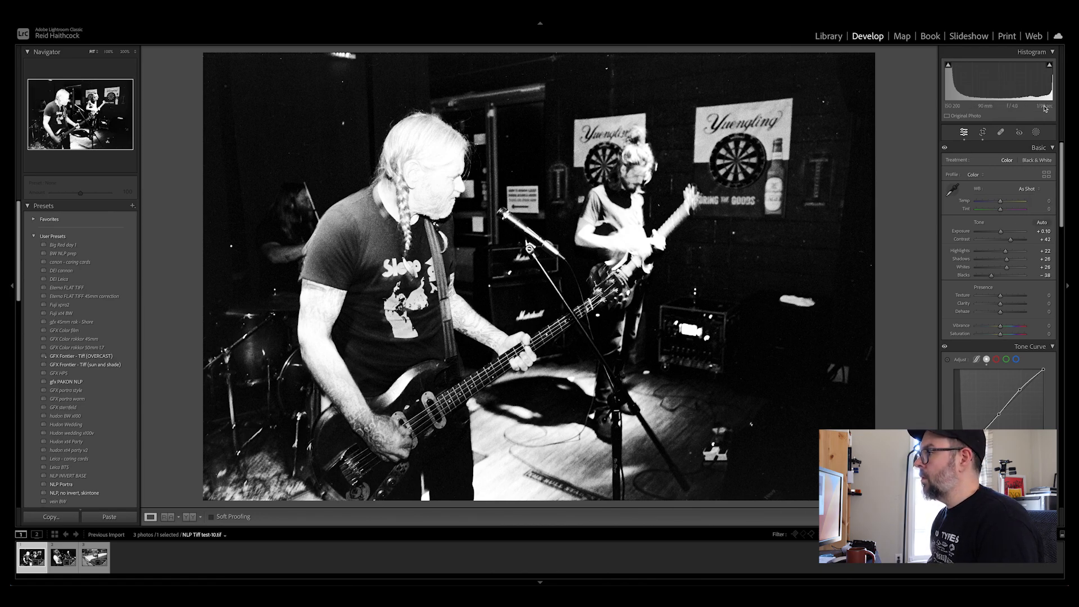
pyautogui.moveTo(1011, 239); pyautogui.dragTo(1002, 259)
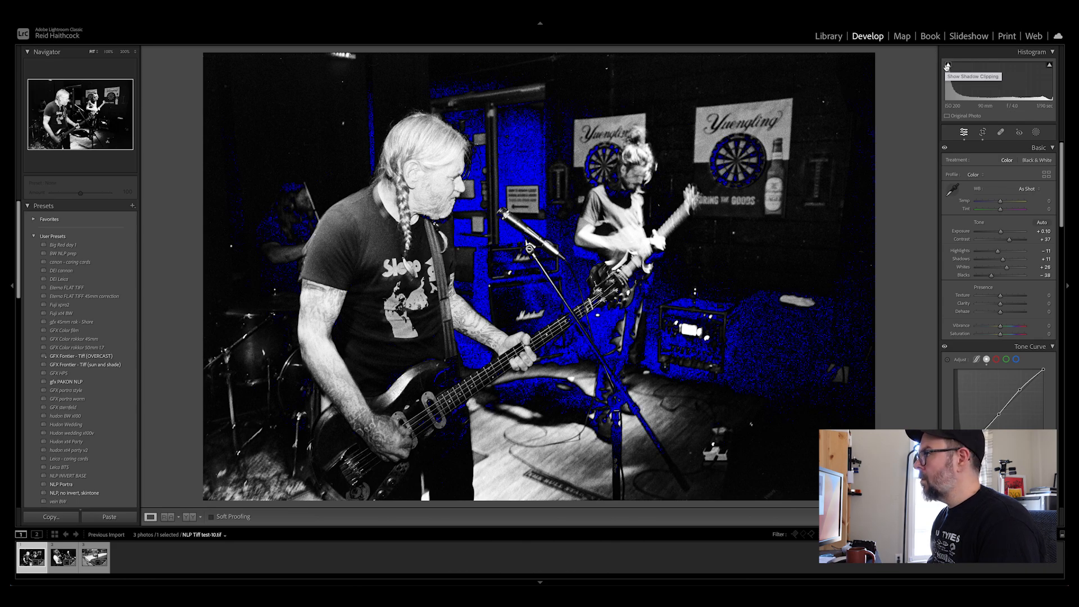
pyautogui.moveTo(1052, 67)
pyautogui.moveTo(998, 251); pyautogui.dragTo(1003, 252)
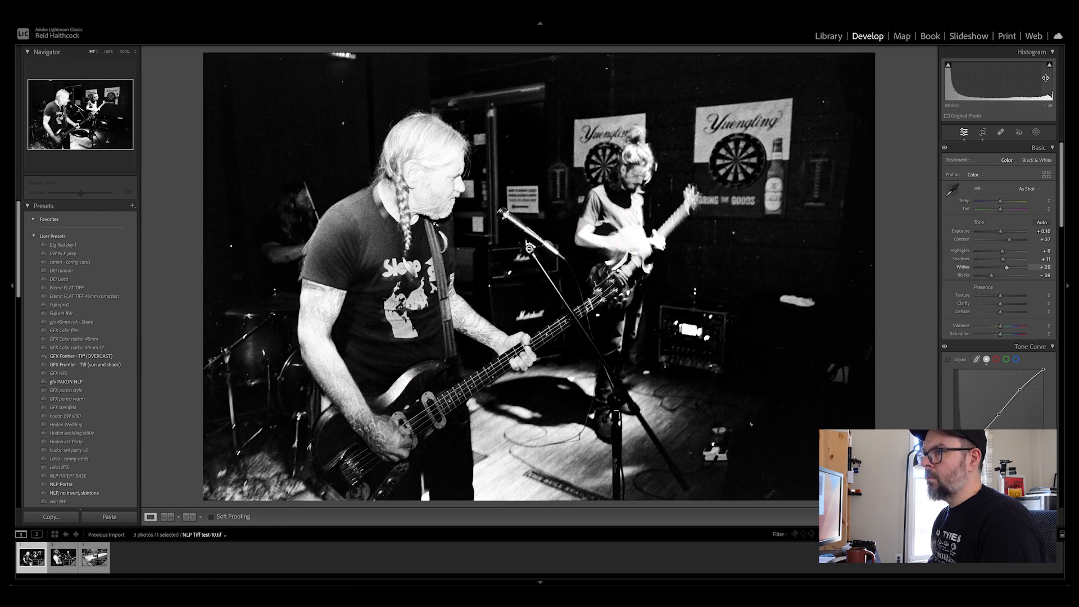
# - Tame the band photo's bright tones with Highlights +11, Whites -7 and a slightly negative Exposure
pyautogui.moveTo(1042, 82); pyautogui.dragTo(1046, 82)
pyautogui.moveTo(1004, 251); pyautogui.dragTo(1006, 251)
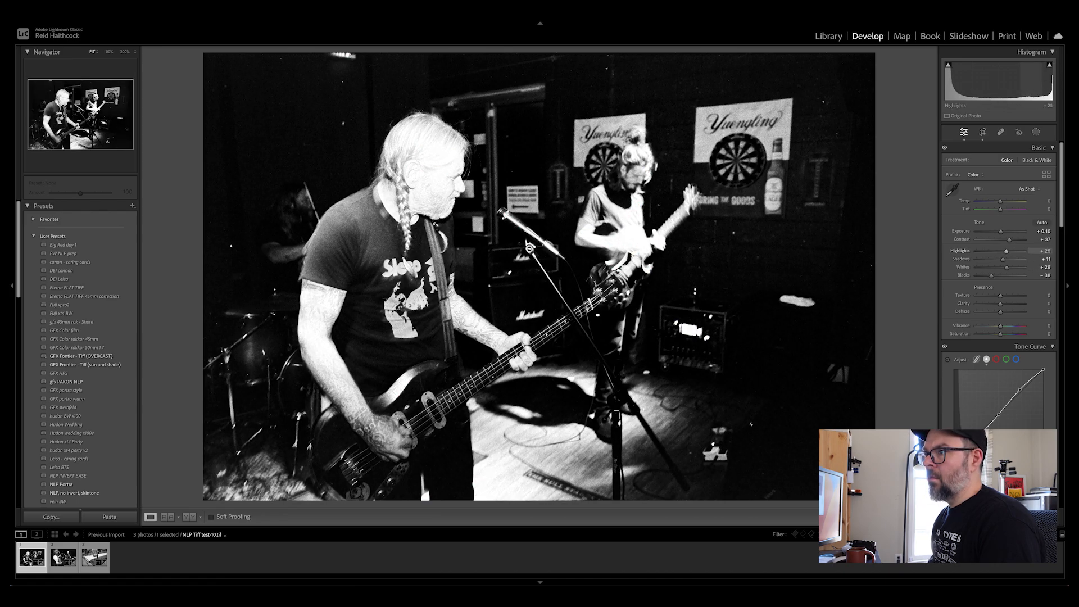
pyautogui.moveTo(1042, 82); pyautogui.dragTo(976, 85)
pyautogui.moveTo(1006, 267); pyautogui.dragTo(1000, 270)
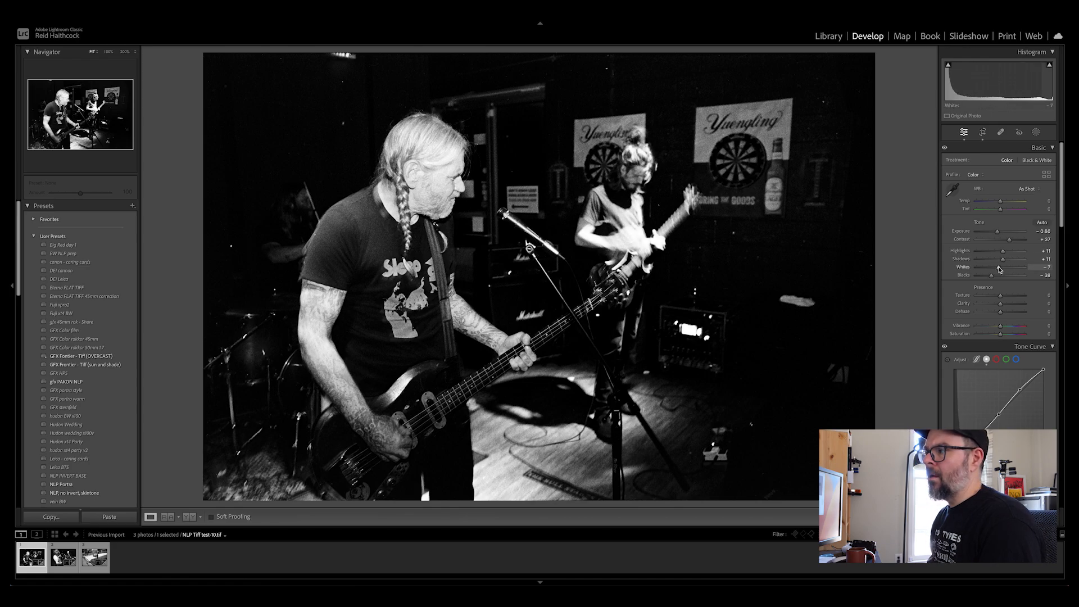
pyautogui.moveTo(998, 234); pyautogui.dragTo(1000, 231)
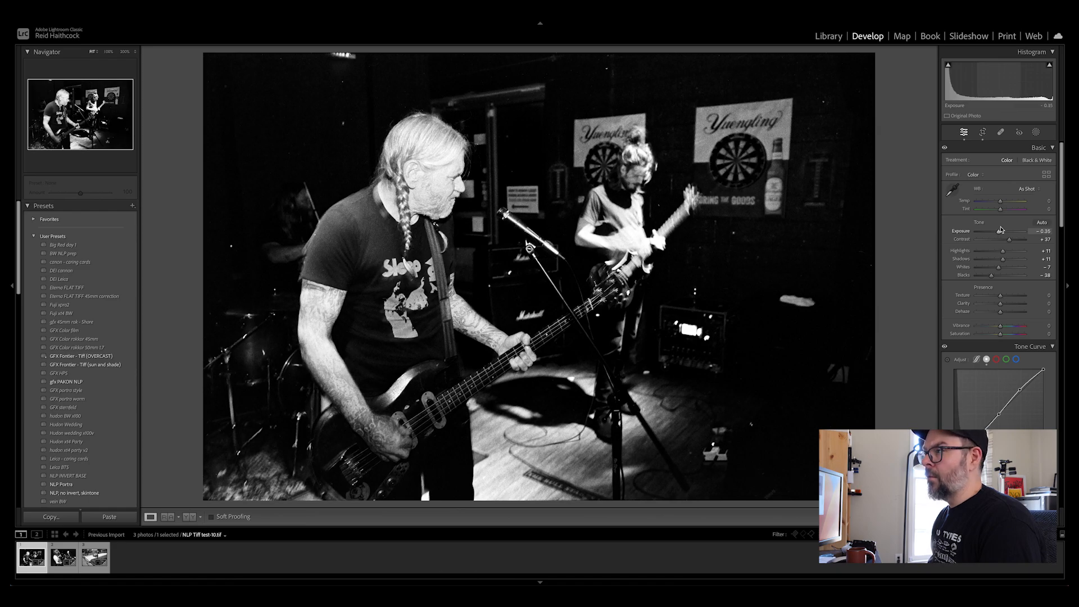